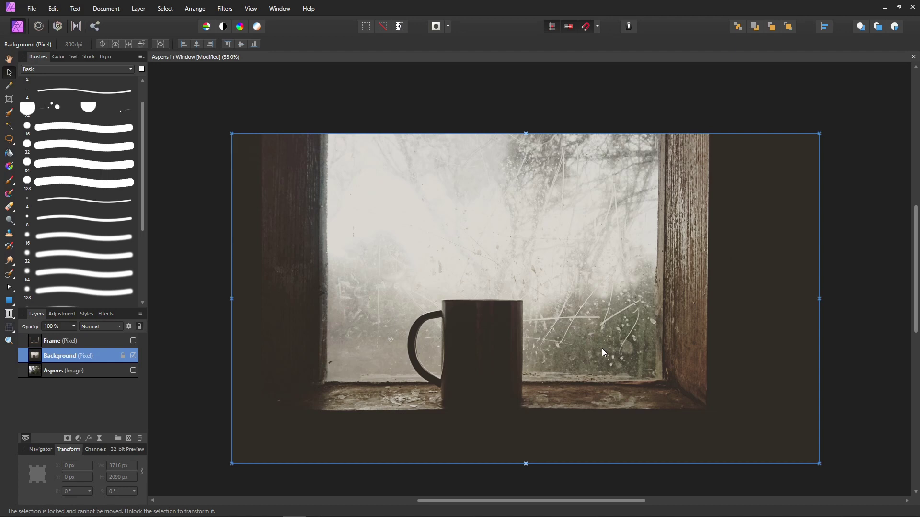
# Brush a rough selection over the window frame's left, bottom and glass edge, then deselect it
pyautogui.click(9, 114)
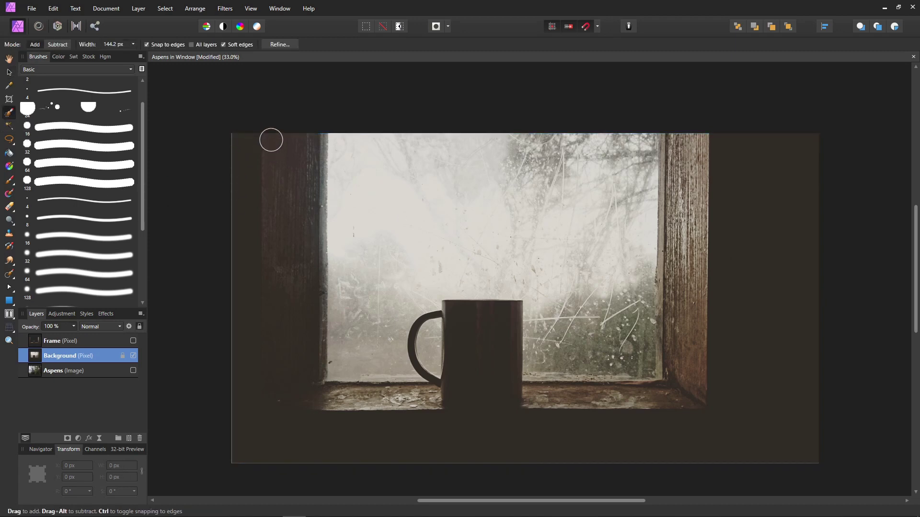
pyautogui.moveTo(268, 150)
pyautogui.mouseDown()
pyautogui.moveTo(301, 424)
pyautogui.moveTo(457, 457)
pyautogui.moveTo(489, 390)
pyautogui.moveTo(488, 344)
pyautogui.moveTo(529, 437)
pyautogui.moveTo(730, 397)
pyautogui.moveTo(713, 231)
pyautogui.moveTo(753, 159)
pyautogui.moveTo(791, 314)
pyautogui.moveTo(735, 352)
pyautogui.moveTo(693, 287)
pyautogui.mouseUp()
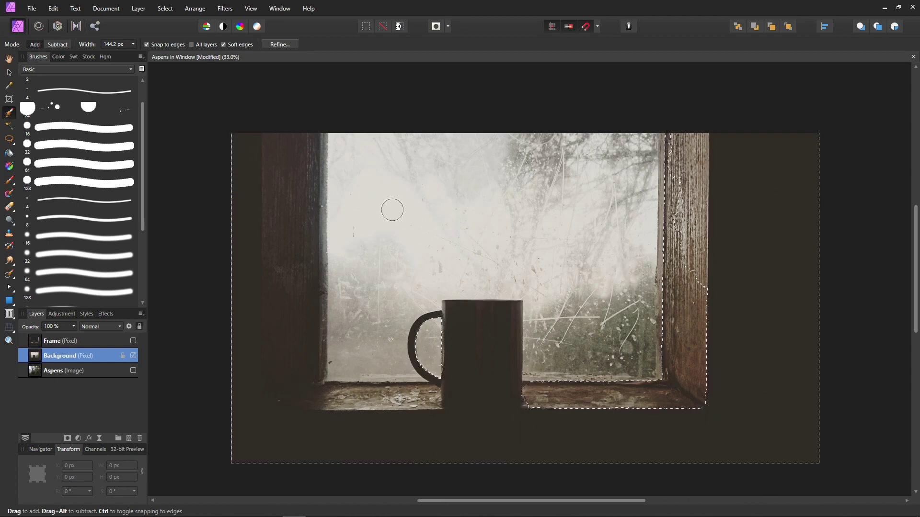
pyautogui.moveTo(393, 208)
pyautogui.mouseDown()
pyautogui.moveTo(370, 146)
pyautogui.moveTo(372, 258)
pyautogui.moveTo(360, 330)
pyautogui.moveTo(357, 316)
pyautogui.moveTo(435, 179)
pyautogui.moveTo(504, 193)
pyautogui.moveTo(411, 254)
pyautogui.moveTo(561, 210)
pyautogui.moveTo(584, 150)
pyautogui.moveTo(583, 259)
pyautogui.moveTo(555, 271)
pyautogui.moveTo(525, 265)
pyautogui.moveTo(575, 330)
pyautogui.moveTo(608, 337)
pyautogui.moveTo(630, 300)
pyautogui.moveTo(618, 179)
pyautogui.moveTo(624, 138)
pyautogui.moveTo(658, 182)
pyautogui.moveTo(650, 169)
pyautogui.moveTo(643, 241)
pyautogui.moveTo(657, 237)
pyautogui.moveTo(677, 138)
pyautogui.moveTo(686, 284)
pyautogui.moveTo(669, 308)
pyautogui.mouseUp()
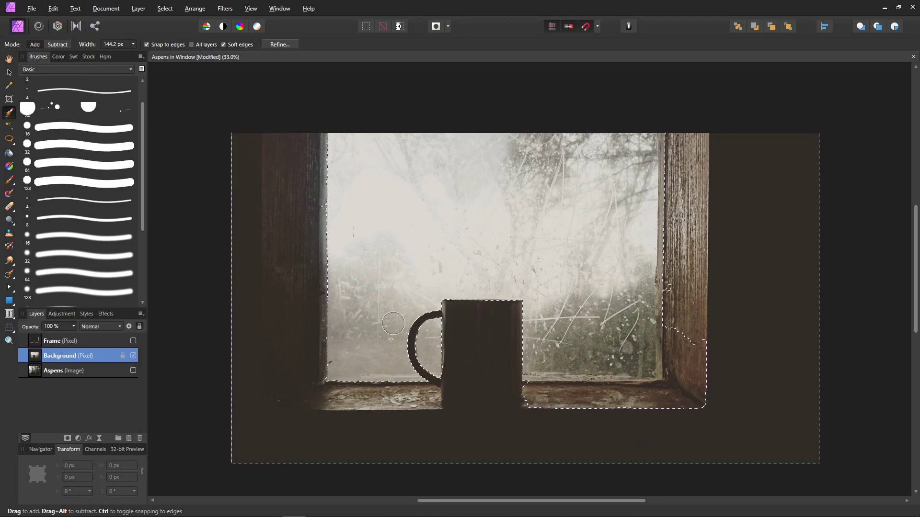
pyautogui.hotkey('ctrl', 'd')
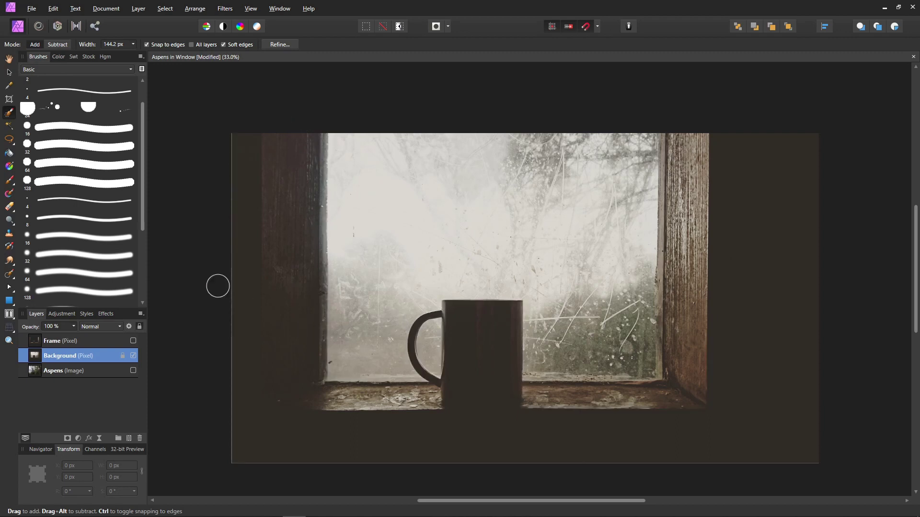
# Hide Background, show Frame, and load a selection from the Frame layer's pixels
pyautogui.click(132, 356)
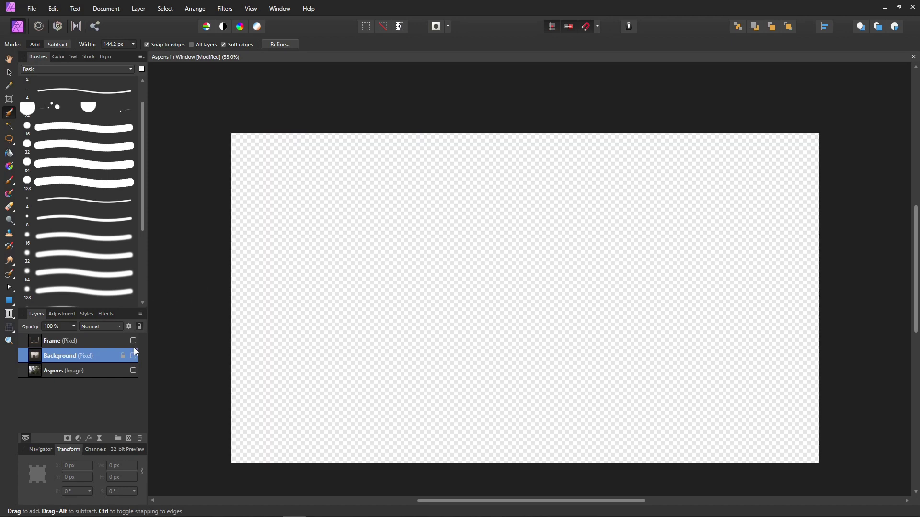
pyautogui.click(133, 341)
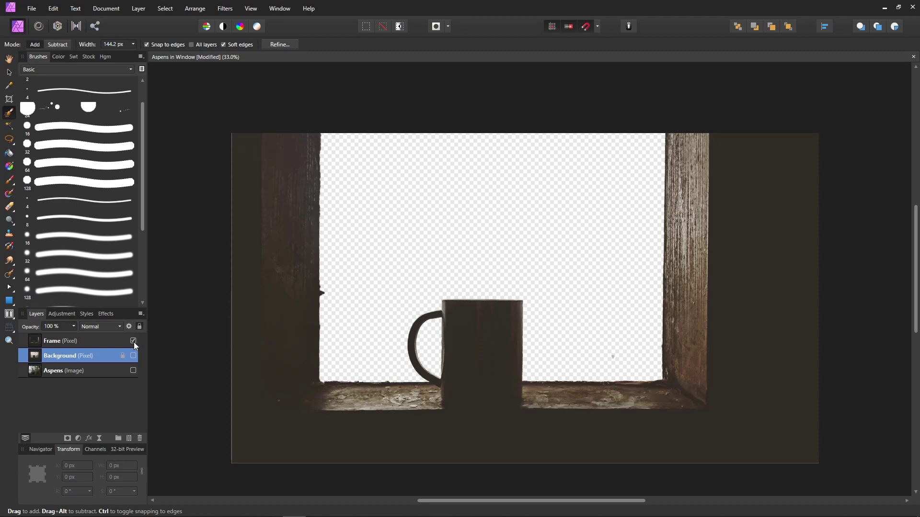
pyautogui.click(98, 340)
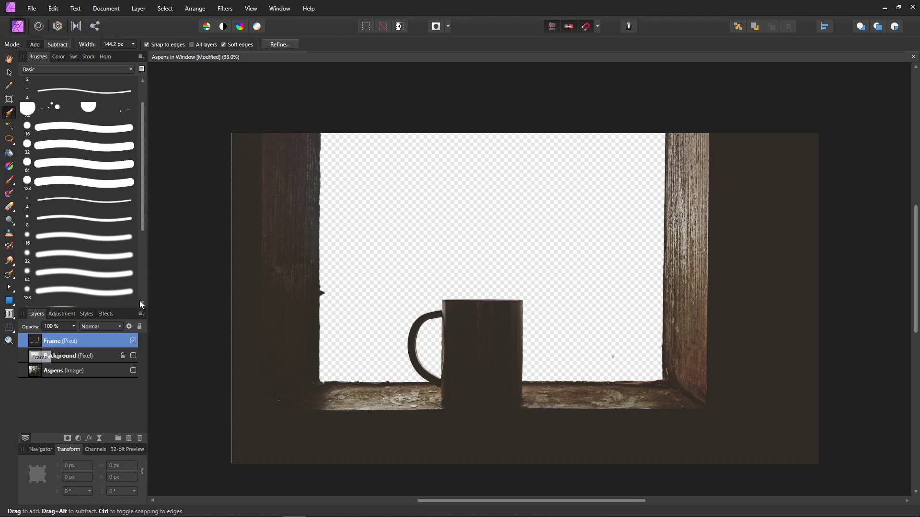
pyautogui.click(165, 8)
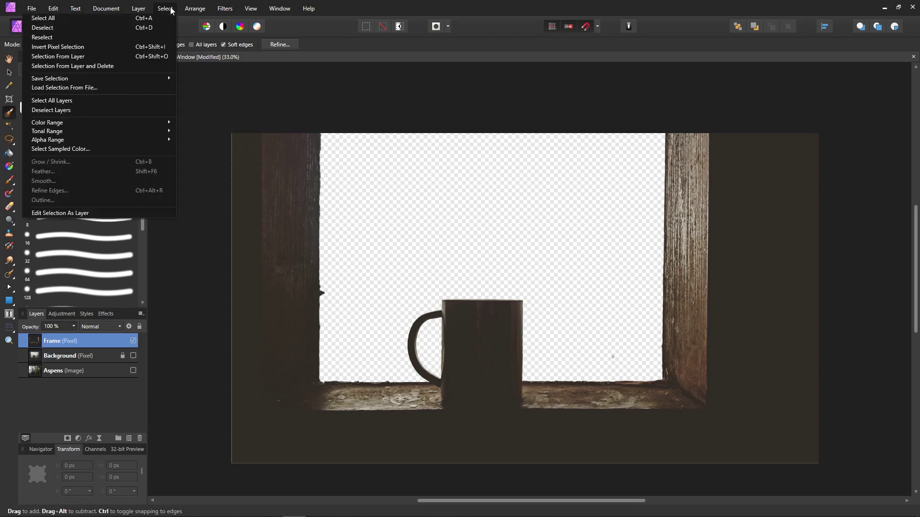
pyautogui.click(114, 56)
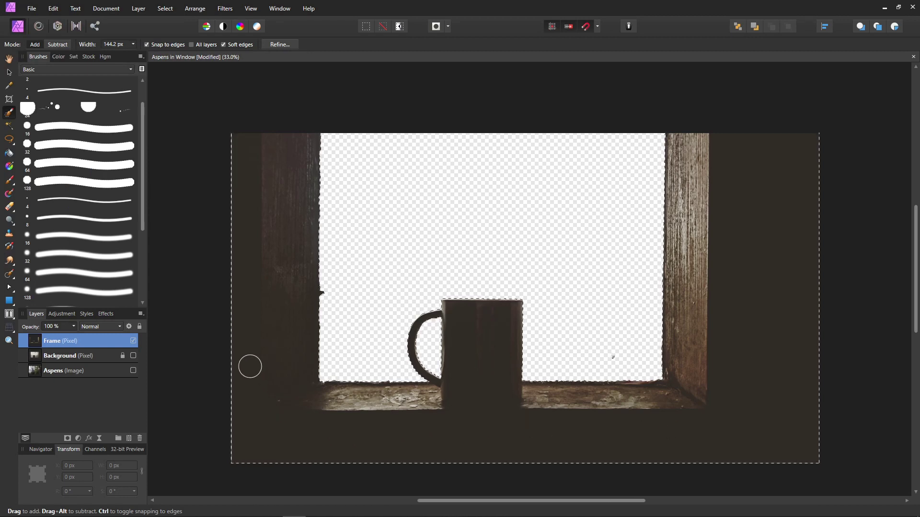
# Restore Background, hide Frame, and invert the selection to the window glass
pyautogui.click(45, 356)
pyautogui.click(133, 355)
pyautogui.click(134, 341)
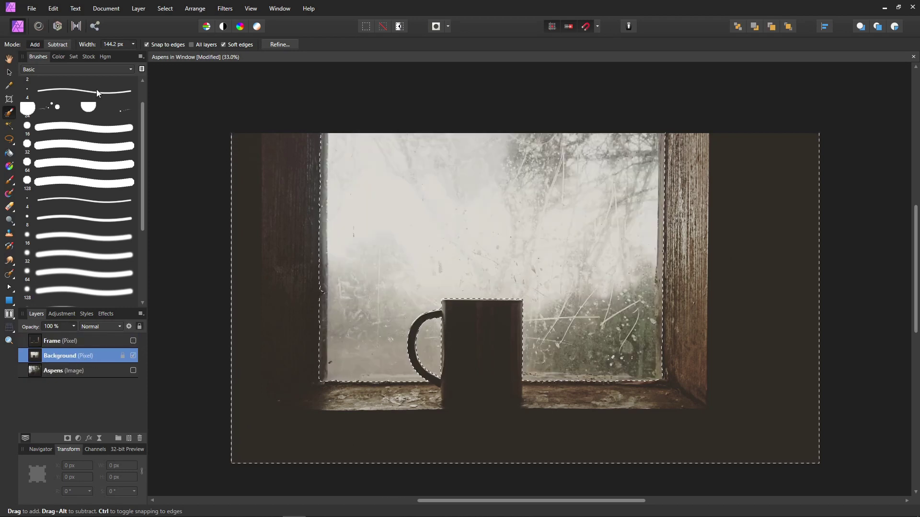
pyautogui.click(166, 10)
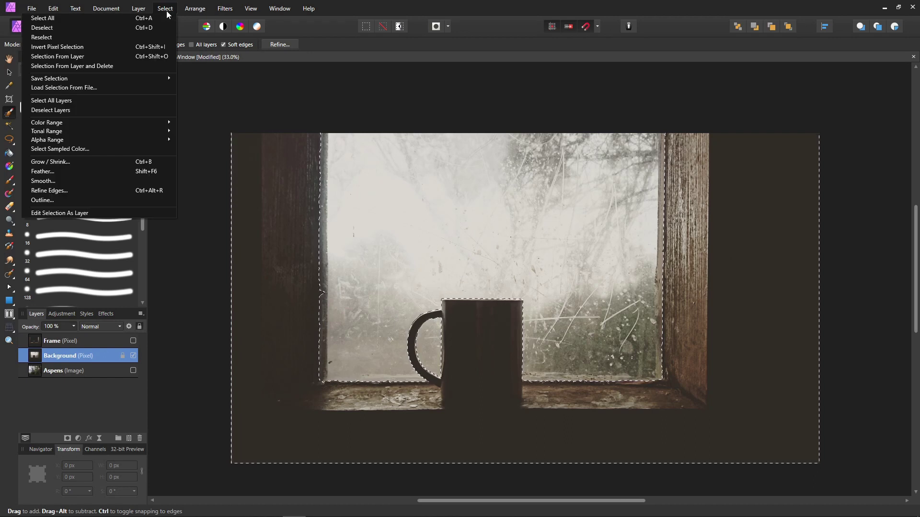
pyautogui.click(152, 48)
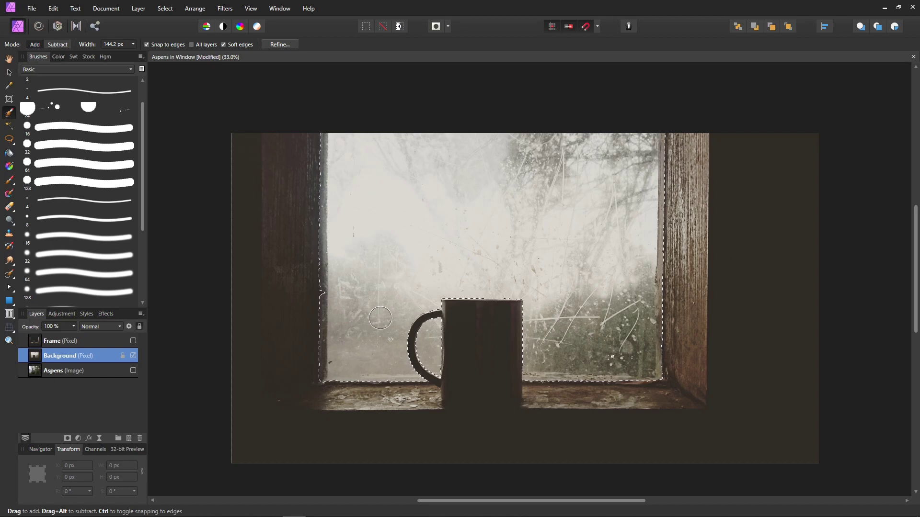
# Copy the selected glass to a new layer, hiding Background and showing Frame
pyautogui.hotkey('ctrl', 'j')
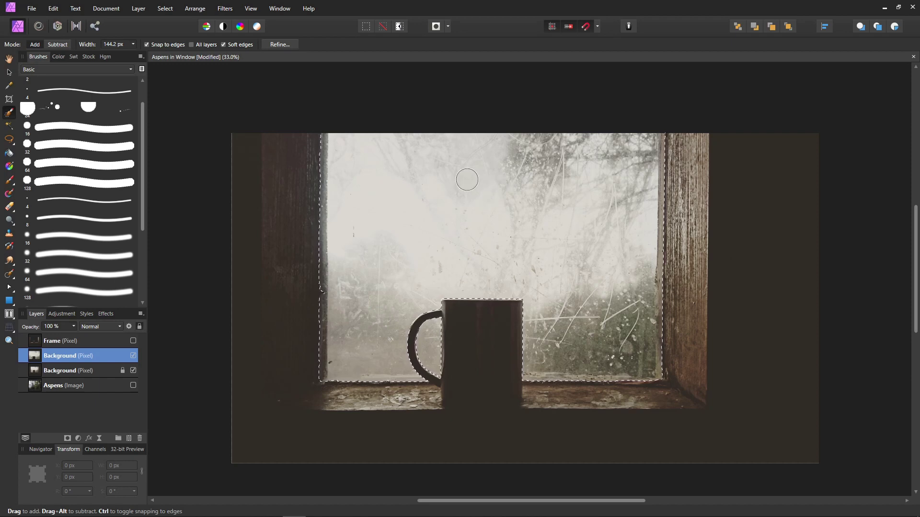
pyautogui.click(133, 371)
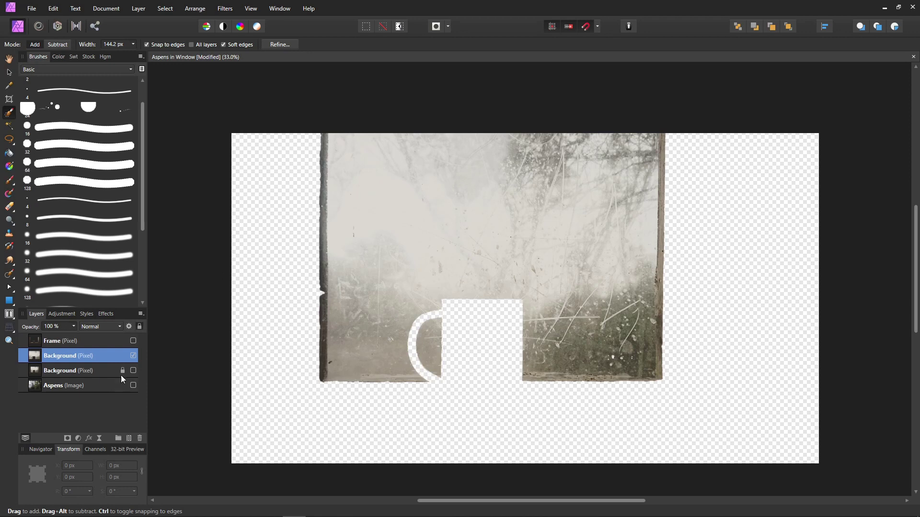
pyautogui.click(133, 341)
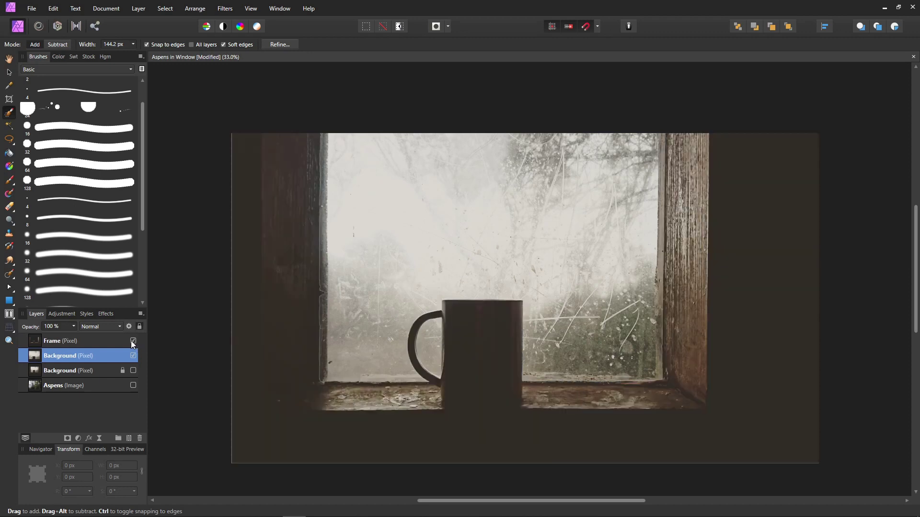
# Rename the copied glass layer to 'window' and move Background below Aspens
pyautogui.doubleClick(67, 357)
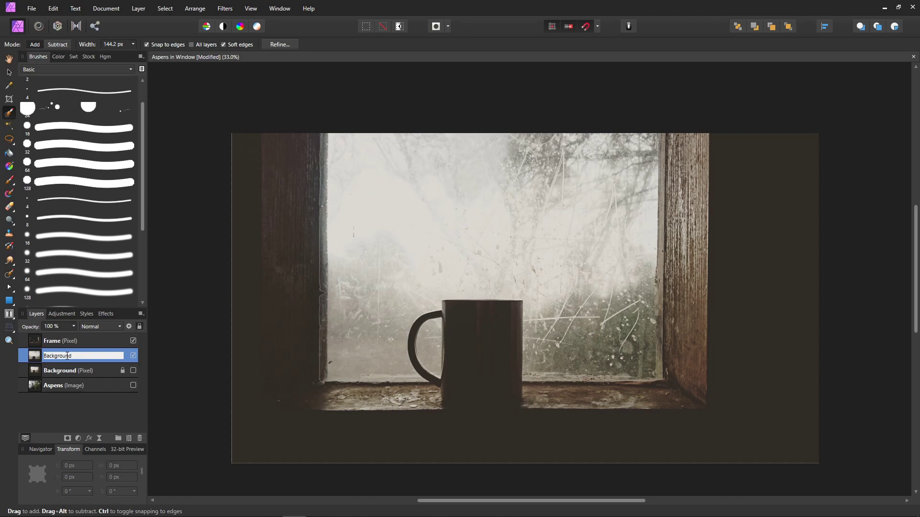
pyautogui.moveTo(71, 356); pyautogui.dragTo(46, 362)
pyautogui.write('window')
pyautogui.press('Return')
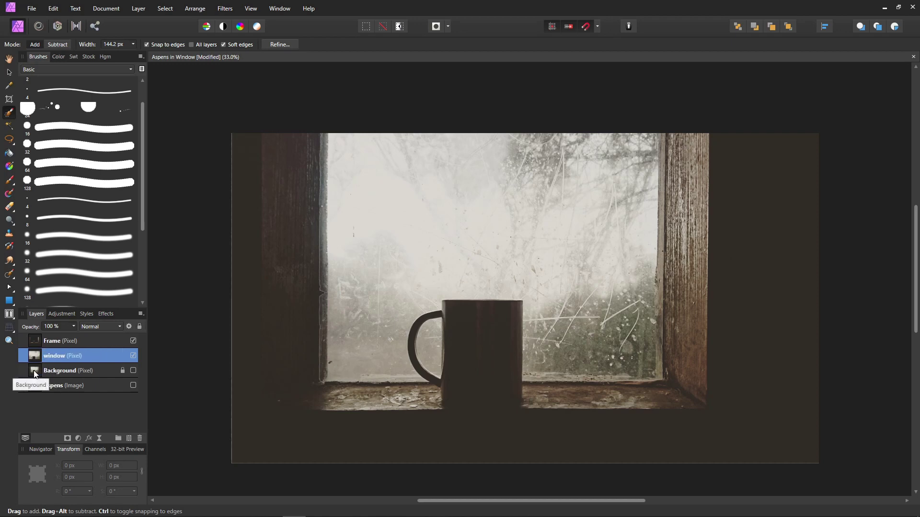
pyautogui.moveTo(35, 374); pyautogui.dragTo(37, 402)
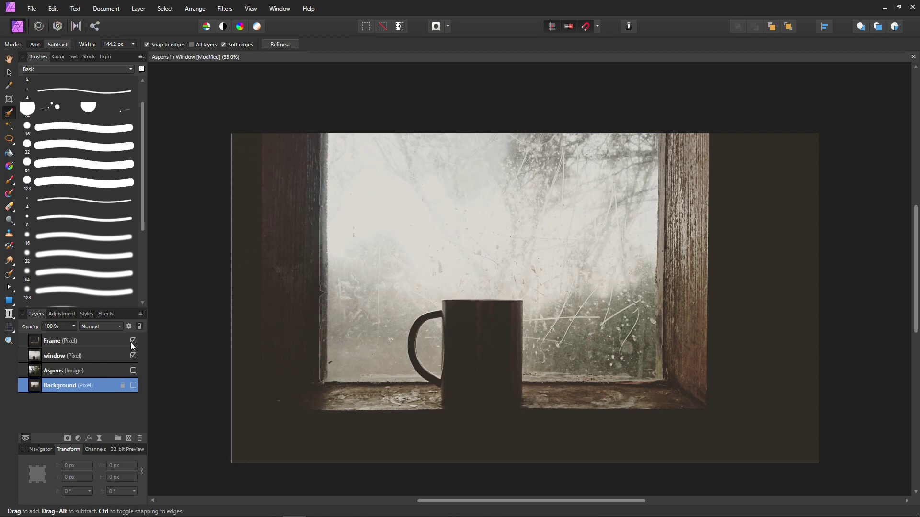
# Apply Frequency Separation to the window layer with a radius of about 3.6 px
pyautogui.click(61, 357)
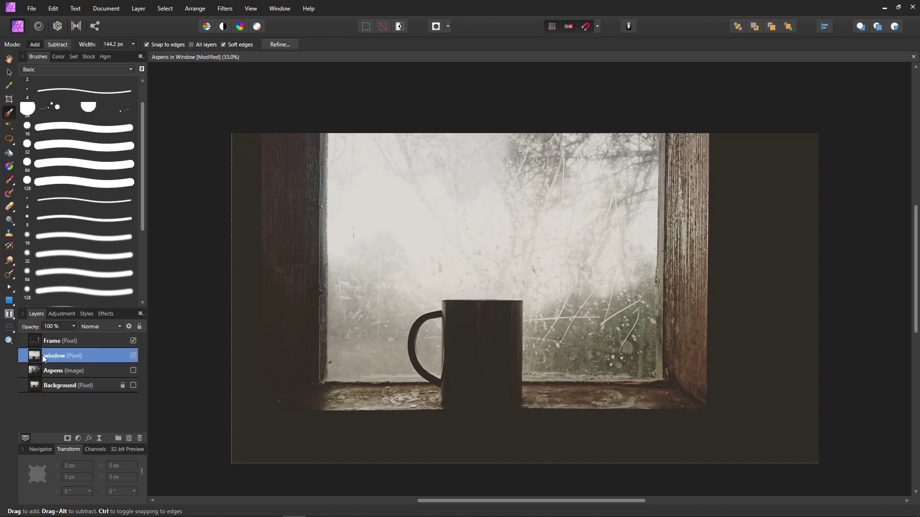
pyautogui.click(225, 10)
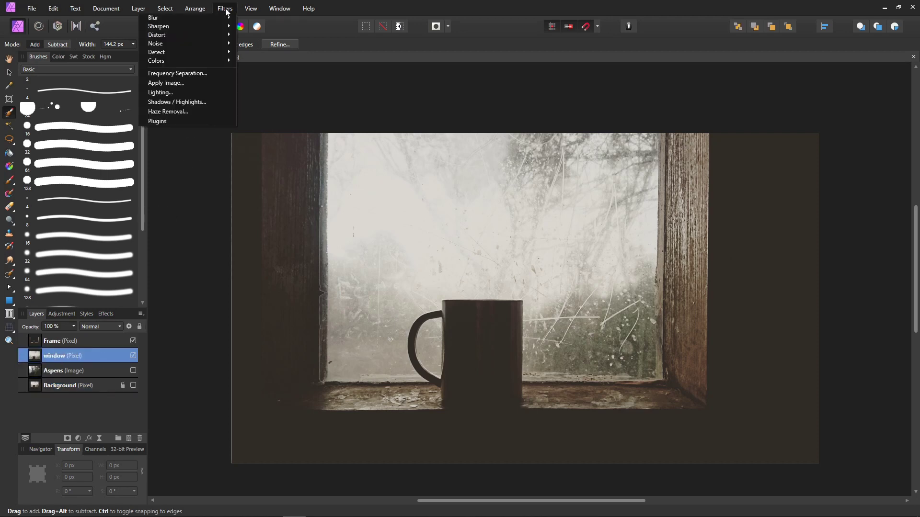
pyautogui.click(214, 71)
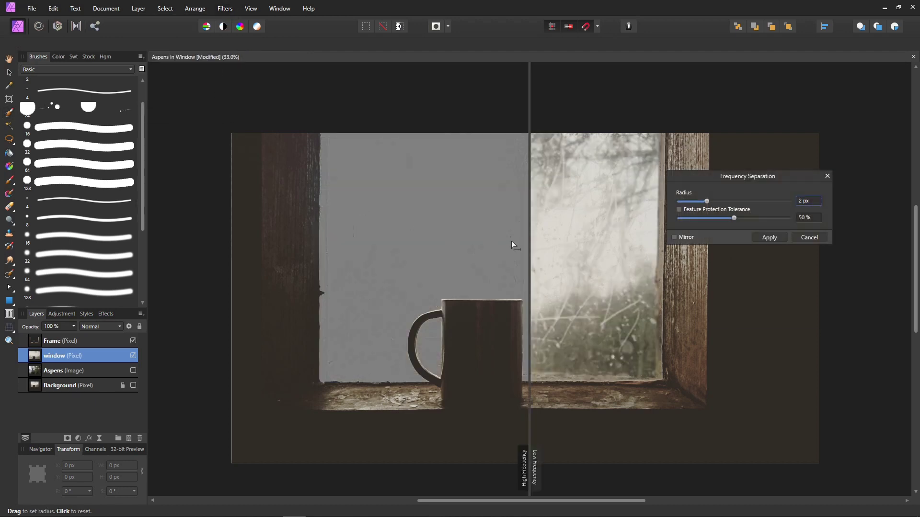
pyautogui.moveTo(529, 241); pyautogui.dragTo(664, 253)
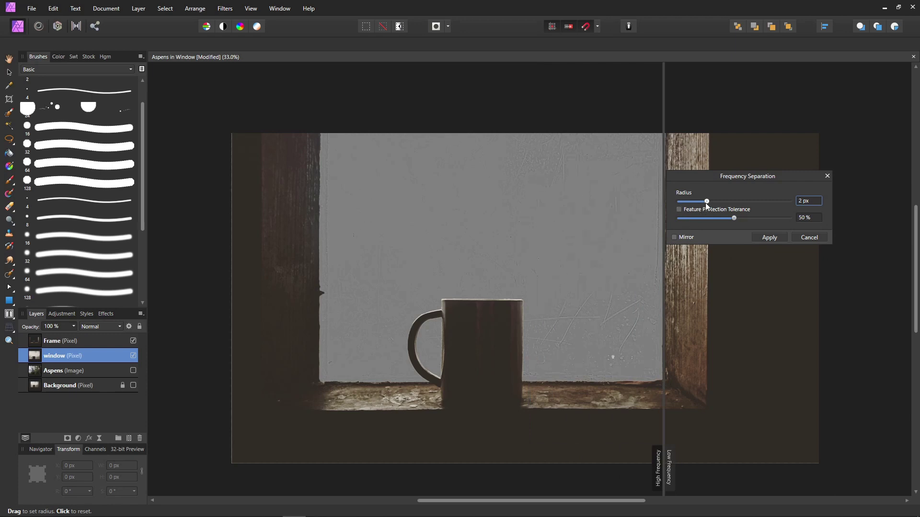
pyautogui.moveTo(705, 203); pyautogui.dragTo(717, 205)
pyautogui.moveTo(717, 201); pyautogui.dragTo(714, 201)
pyautogui.moveTo(715, 203)
pyautogui.mouseDown()
pyautogui.moveTo(702, 206)
pyautogui.moveTo(710, 210)
pyautogui.mouseUp()
pyautogui.click(767, 237)
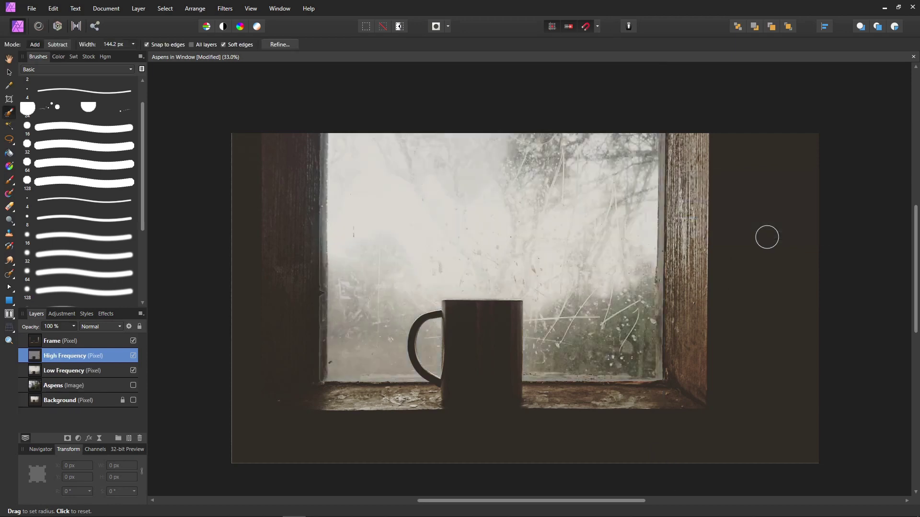
pyautogui.click(82, 372)
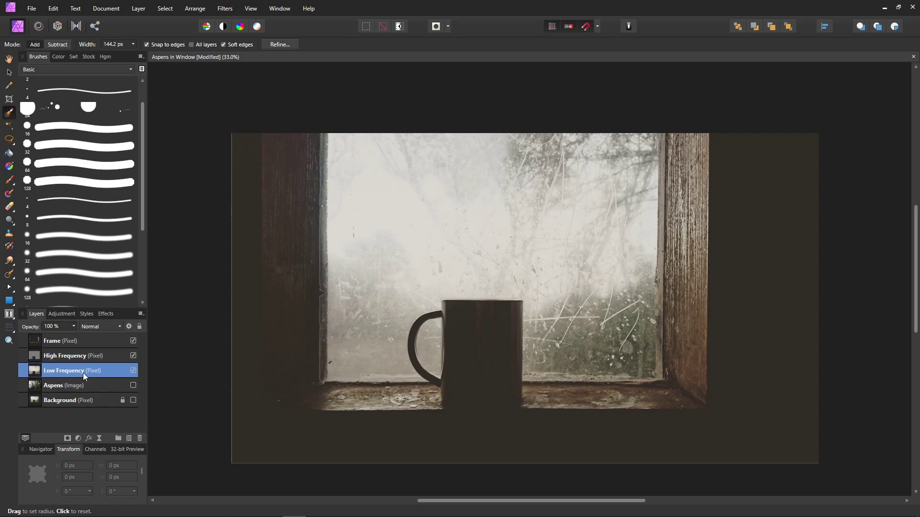
pyautogui.press('Delete')
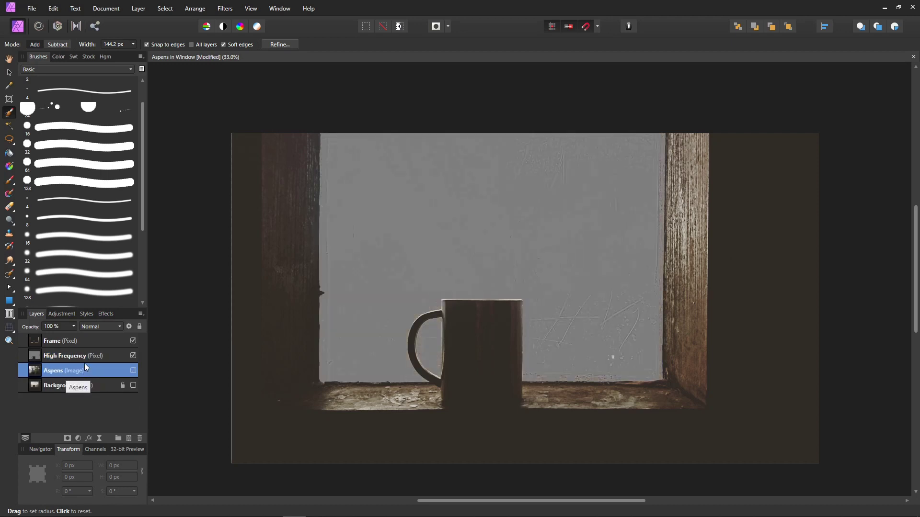
pyautogui.click(84, 355)
pyautogui.doubleClick(84, 355)
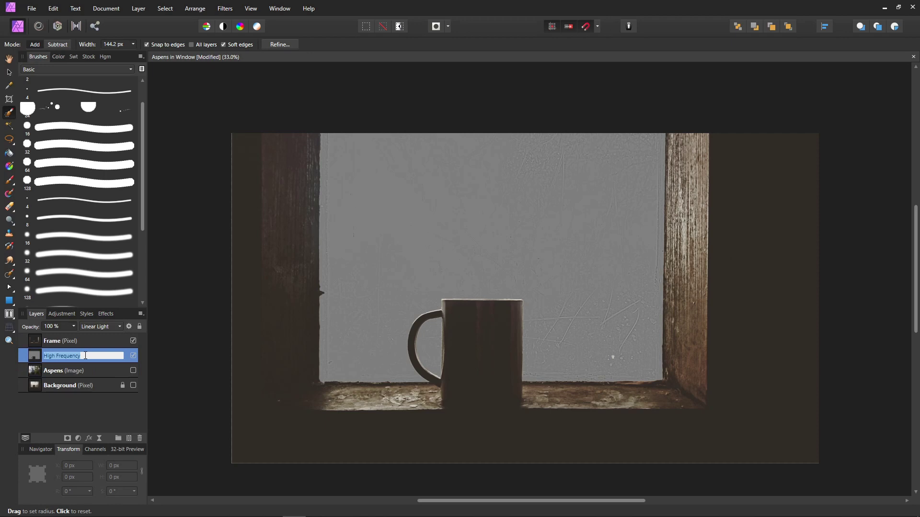
pyautogui.write('glass')
pyautogui.press('Return')
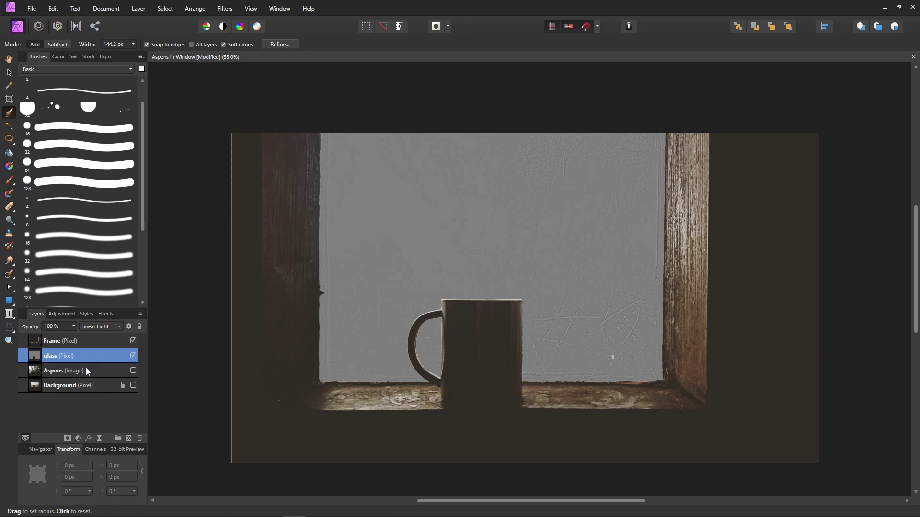
# Turn on the Aspens layer so the forest shows behind the glass and Frame layers
pyautogui.click(133, 356)
pyautogui.click(133, 340)
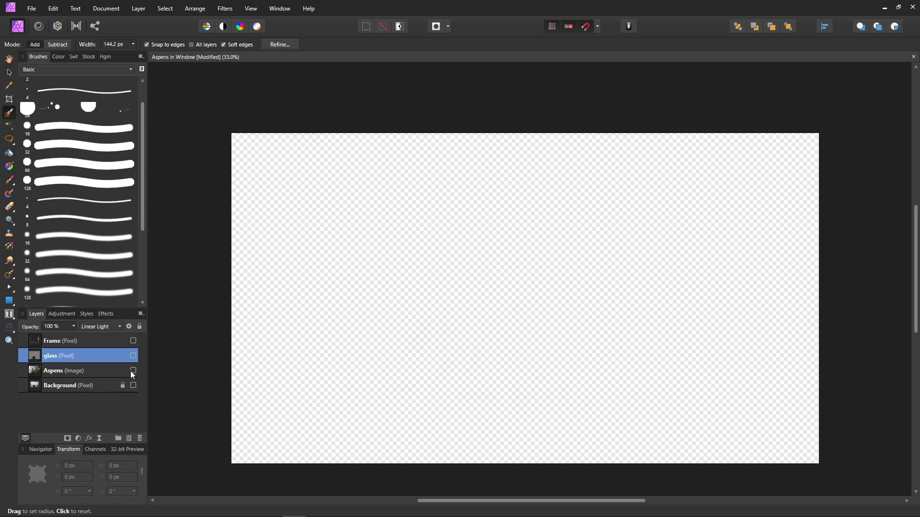
pyautogui.click(133, 371)
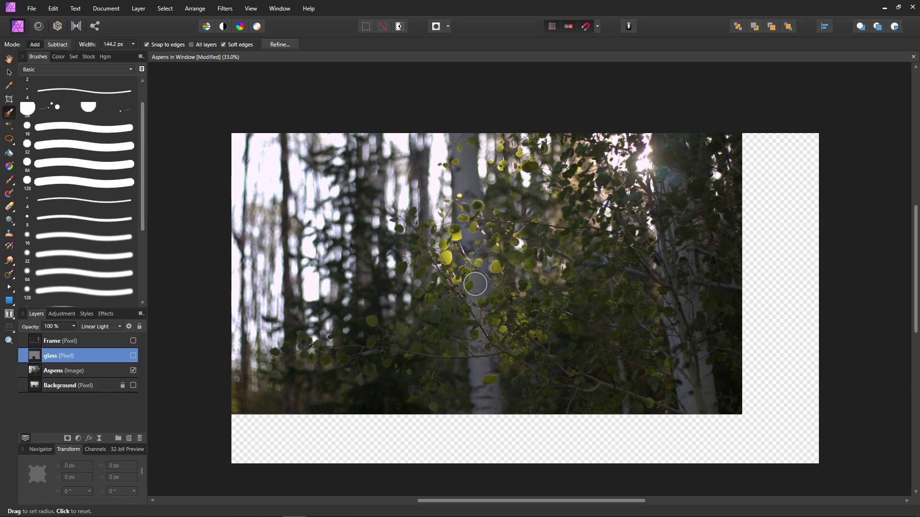
pyautogui.click(133, 356)
pyautogui.click(133, 341)
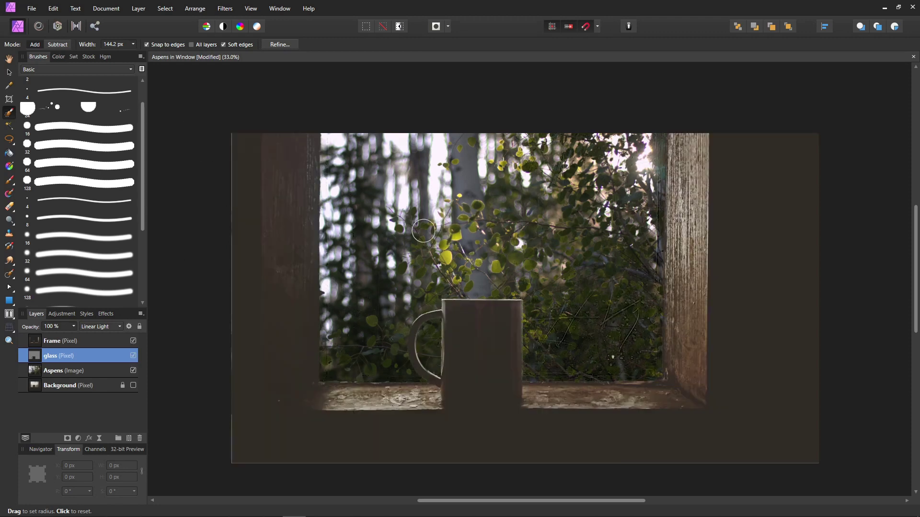
# Dismiss the File menu without choosing anything and select the Aspens layer
pyautogui.click(32, 8)
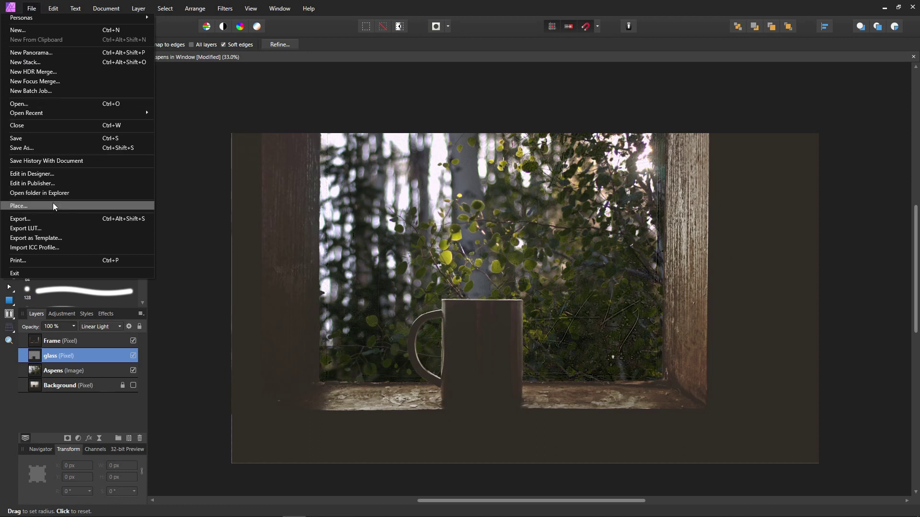
pyautogui.click(203, 320)
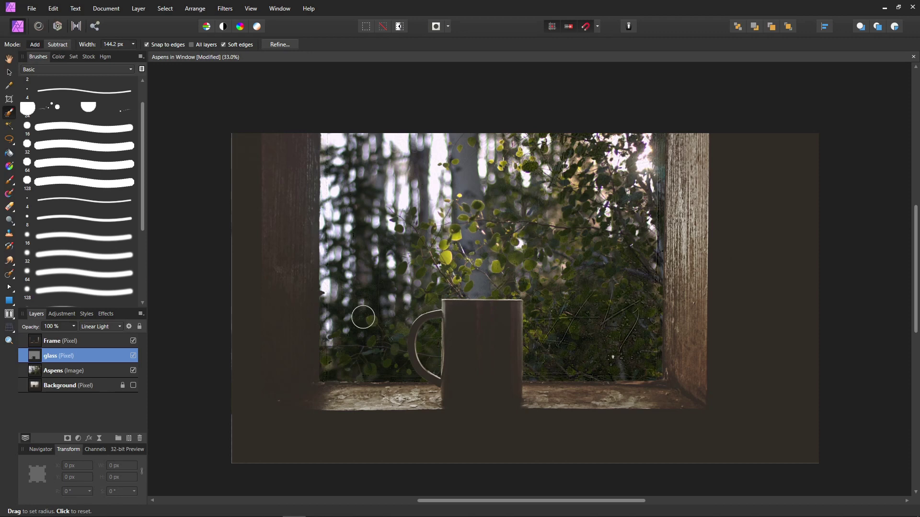
pyautogui.click(132, 382)
pyautogui.click(79, 372)
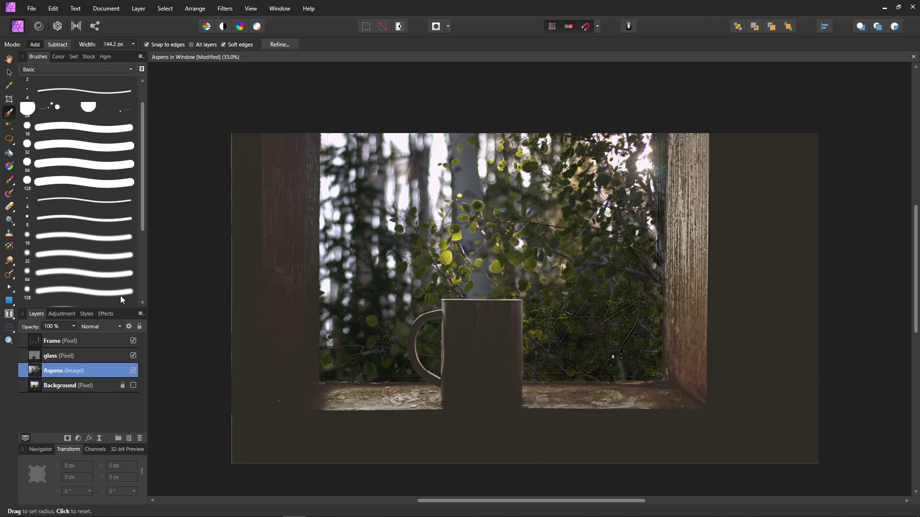
# Add a live Gaussian Blur to the Aspens layer with a radius of about 7.3 px
pyautogui.click(137, 9)
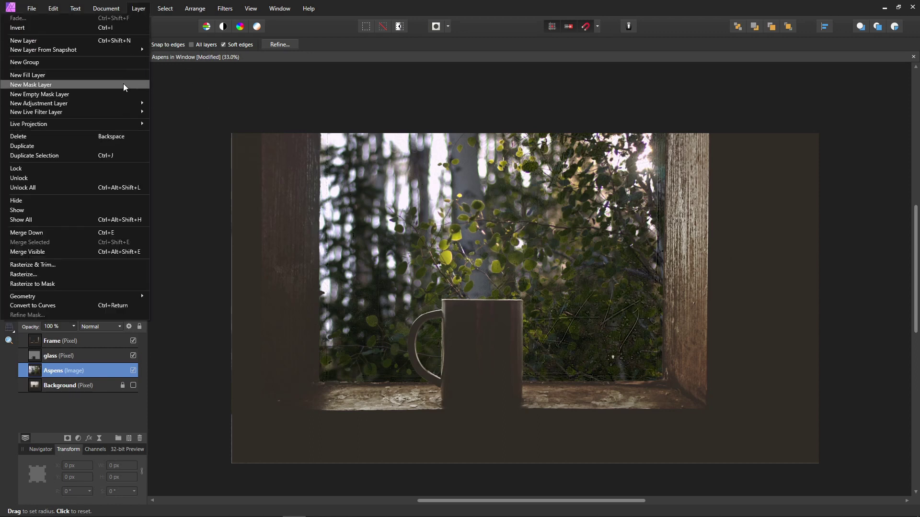
pyautogui.moveTo(124, 112)
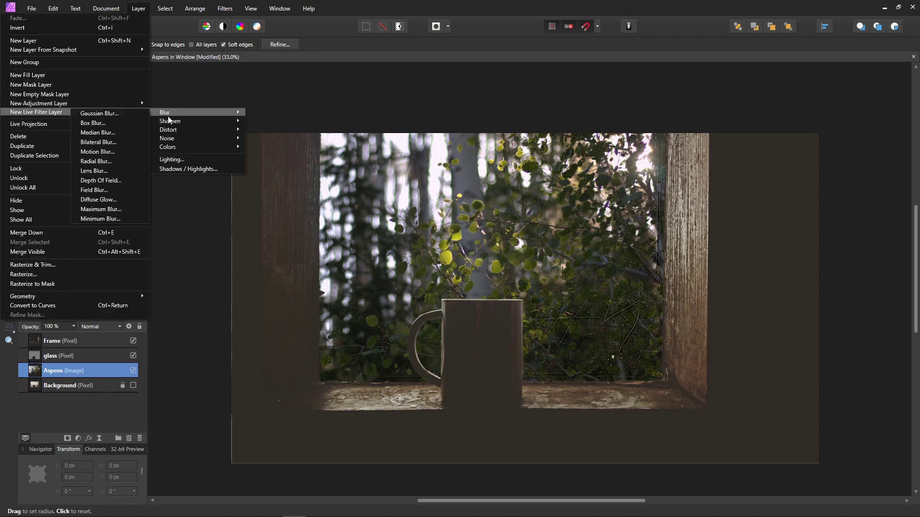
pyautogui.click(128, 113)
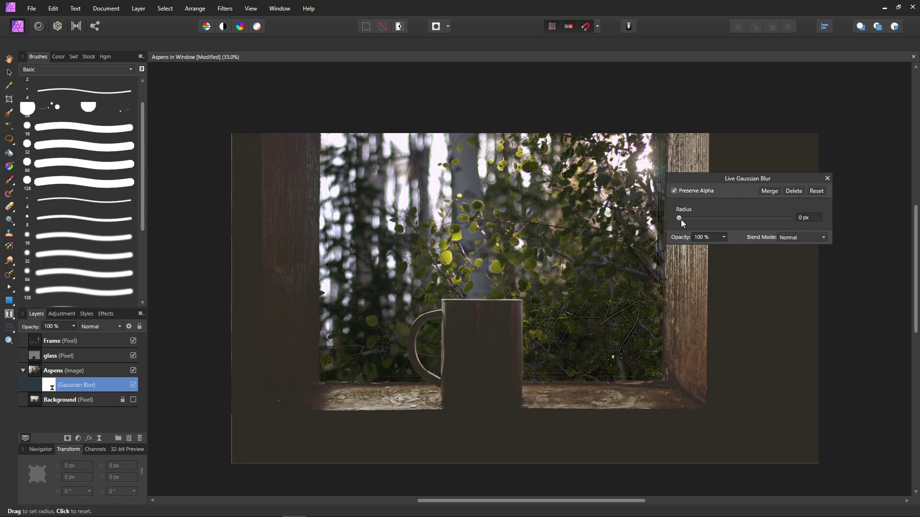
pyautogui.moveTo(679, 219); pyautogui.dragTo(706, 220)
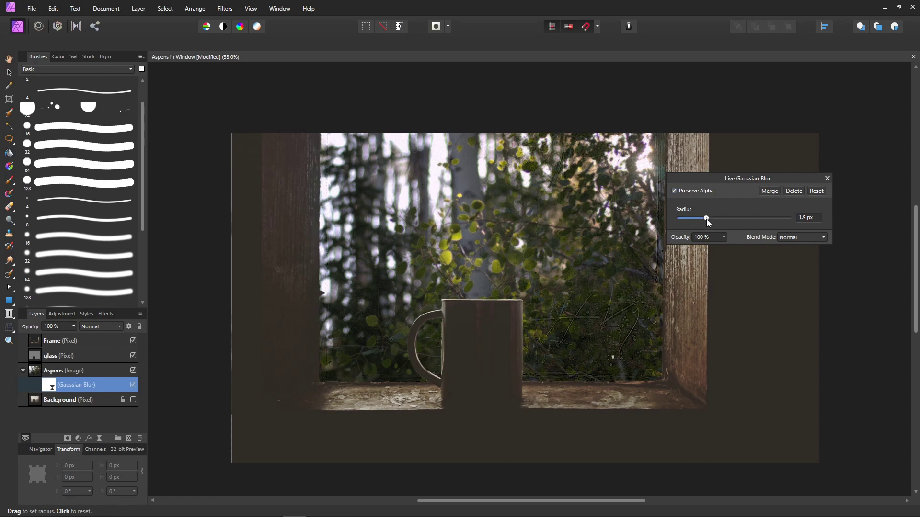
pyautogui.moveTo(707, 219)
pyautogui.mouseDown()
pyautogui.moveTo(748, 220)
pyautogui.moveTo(713, 221)
pyautogui.mouseUp()
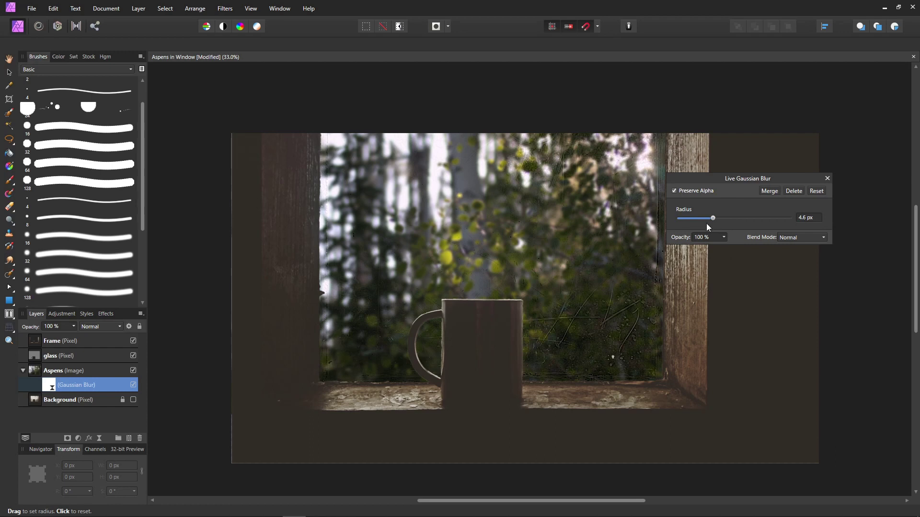
pyautogui.moveTo(714, 222); pyautogui.dragTo(720, 219)
pyautogui.click(827, 178)
pyautogui.press('w')
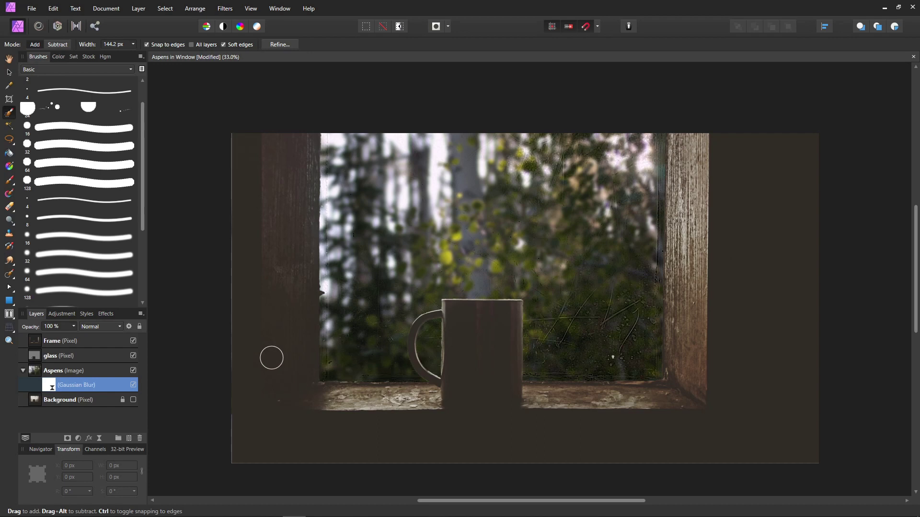
# Collapse the Aspens filters and add a live Lighting filter to the Frame layer
pyautogui.click(22, 371)
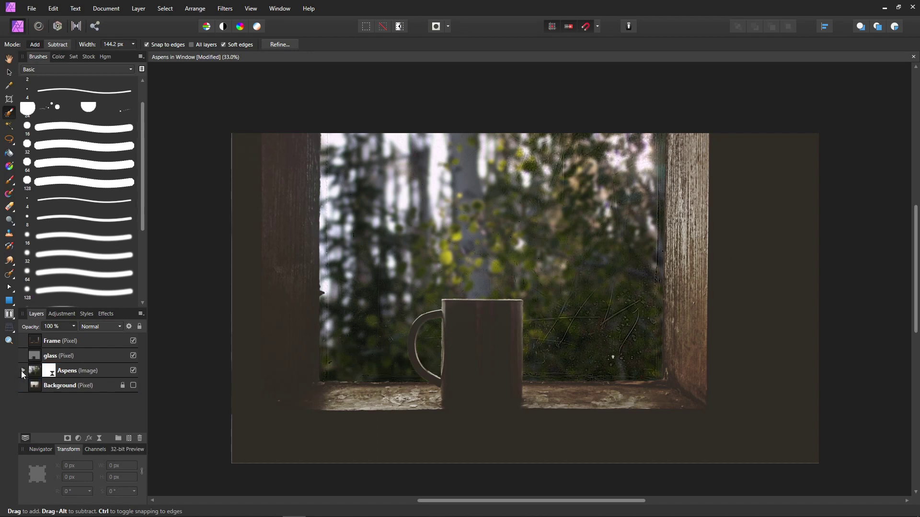
pyautogui.click(44, 341)
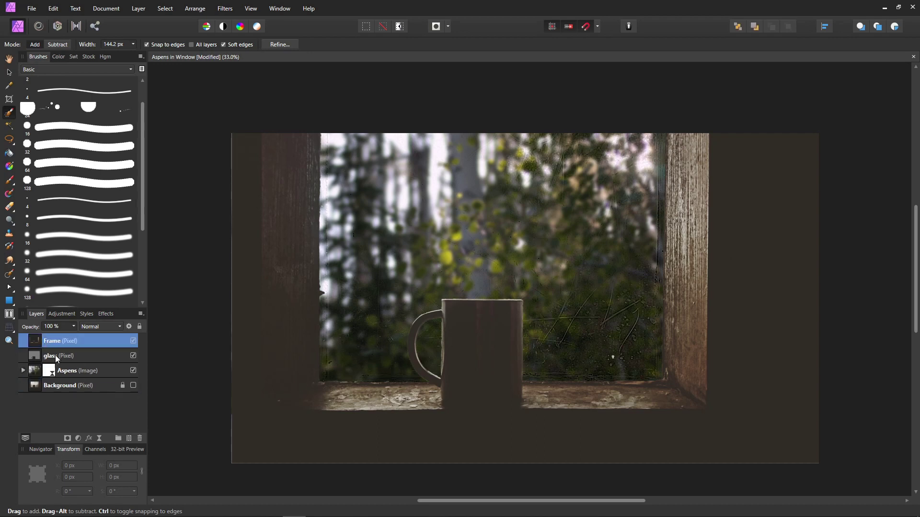
pyautogui.click(134, 5)
pyautogui.moveTo(122, 112)
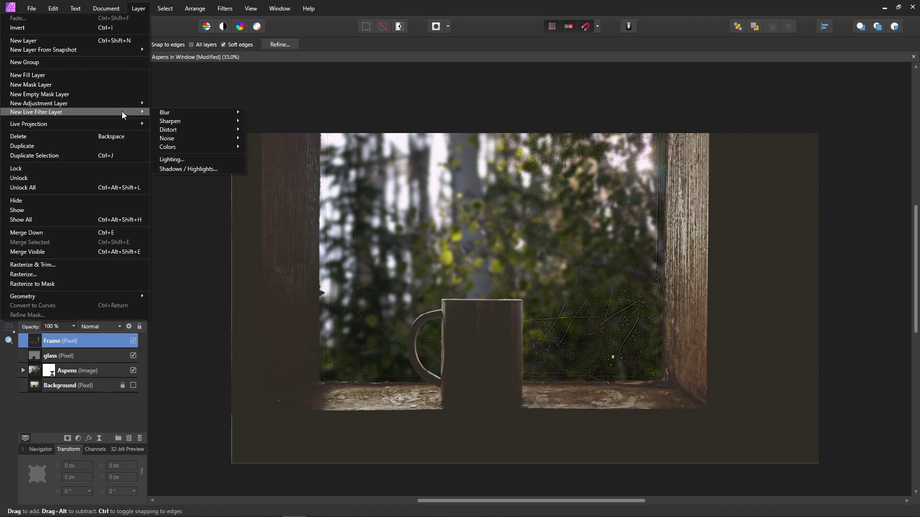
pyautogui.click(190, 165)
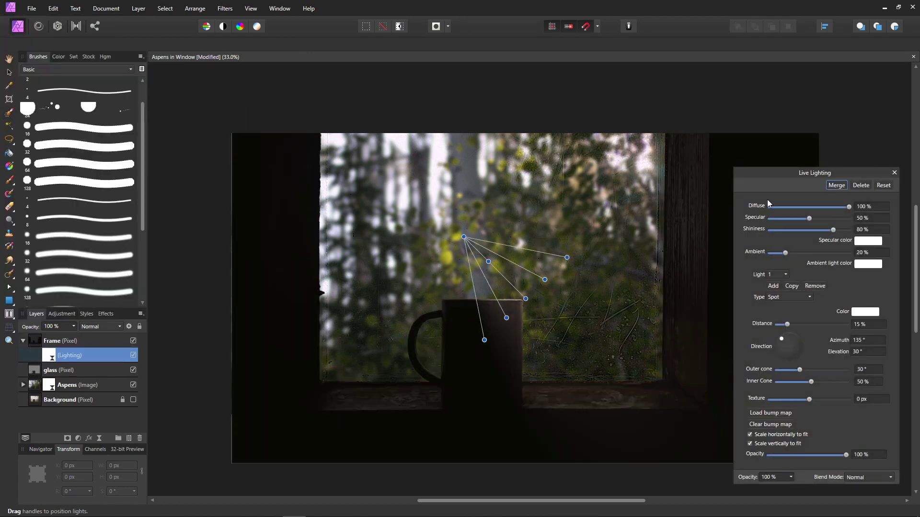
pyautogui.moveTo(785, 186); pyautogui.dragTo(110, 72)
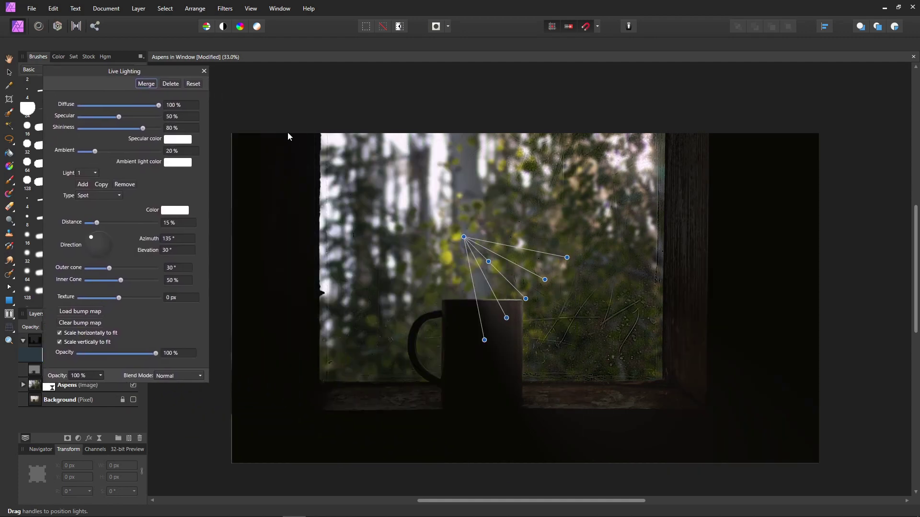
# Aim the spotlight from the window's top-right with a ~20° cone and ~50° elevation
pyautogui.moveTo(464, 237); pyautogui.dragTo(611, 171)
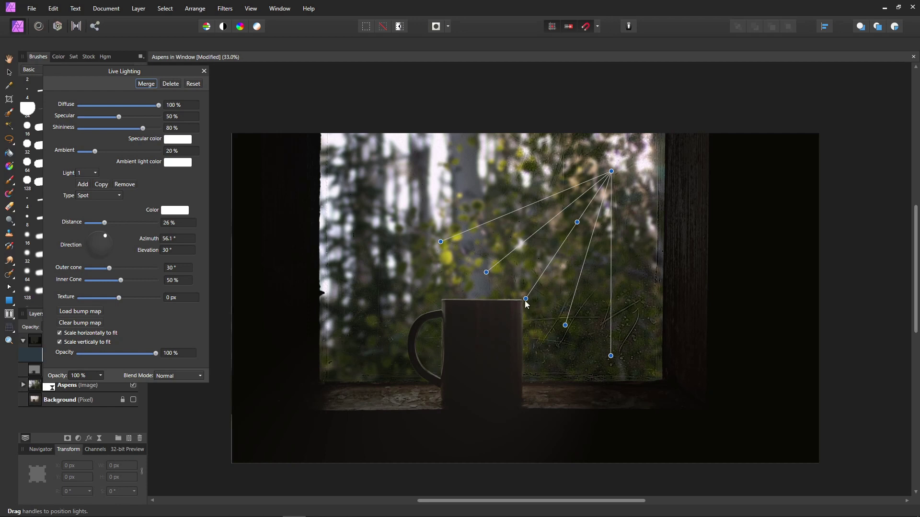
pyautogui.moveTo(527, 304); pyautogui.dragTo(533, 283)
pyautogui.moveTo(616, 151); pyautogui.dragTo(673, 112)
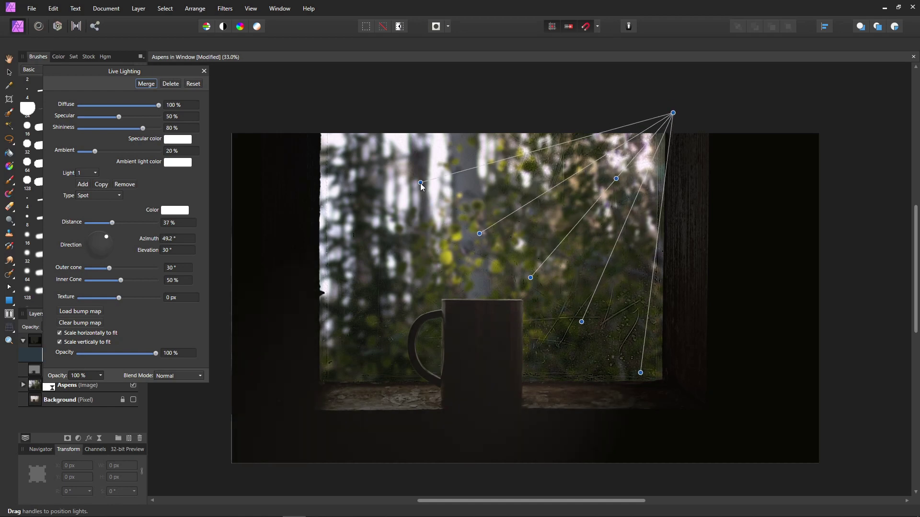
pyautogui.moveTo(421, 183); pyautogui.dragTo(461, 218)
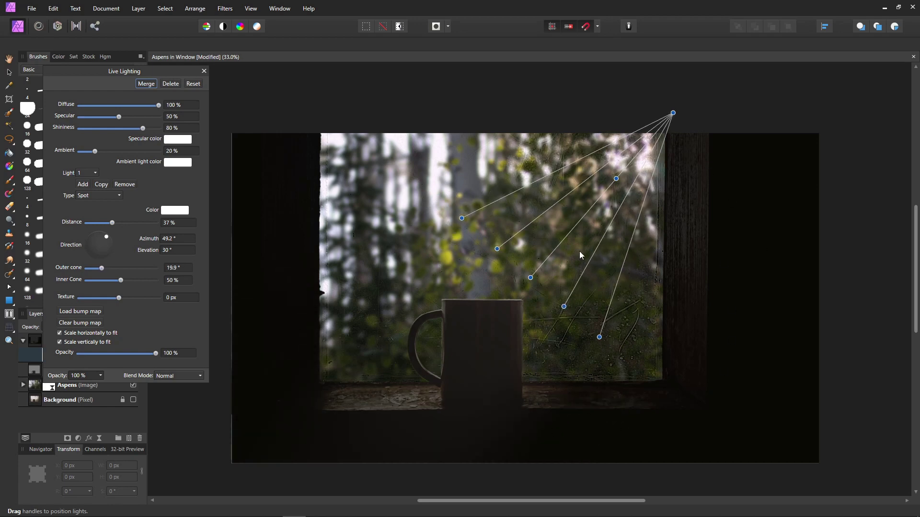
pyautogui.moveTo(617, 179); pyautogui.dragTo(593, 210)
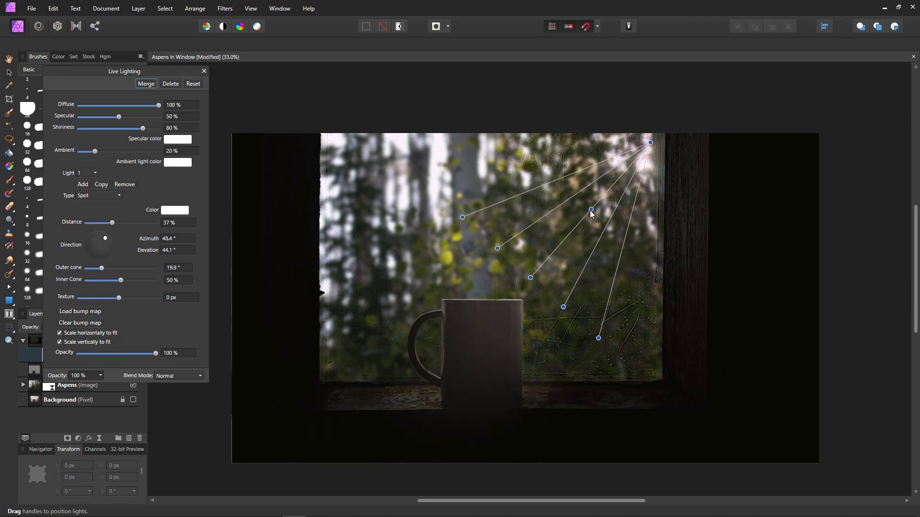
pyautogui.moveTo(591, 210); pyautogui.dragTo(586, 216)
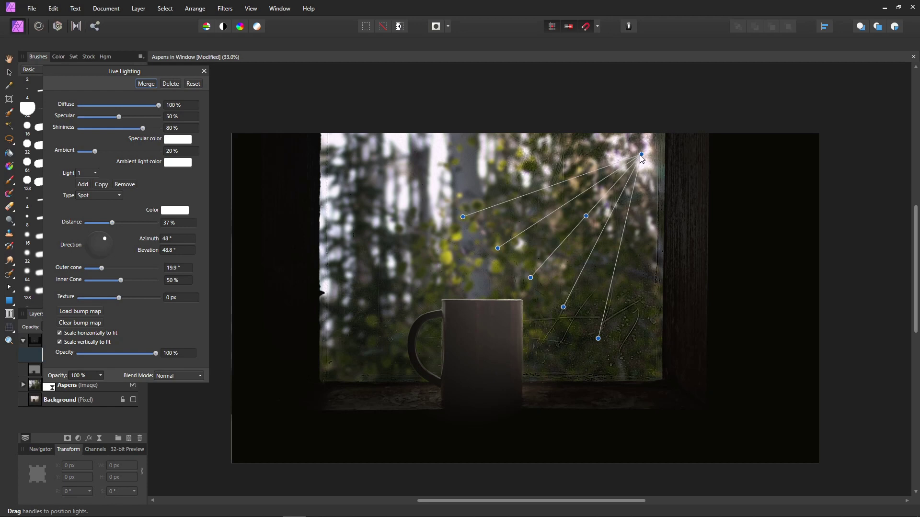
pyautogui.moveTo(641, 154); pyautogui.dragTo(623, 169)
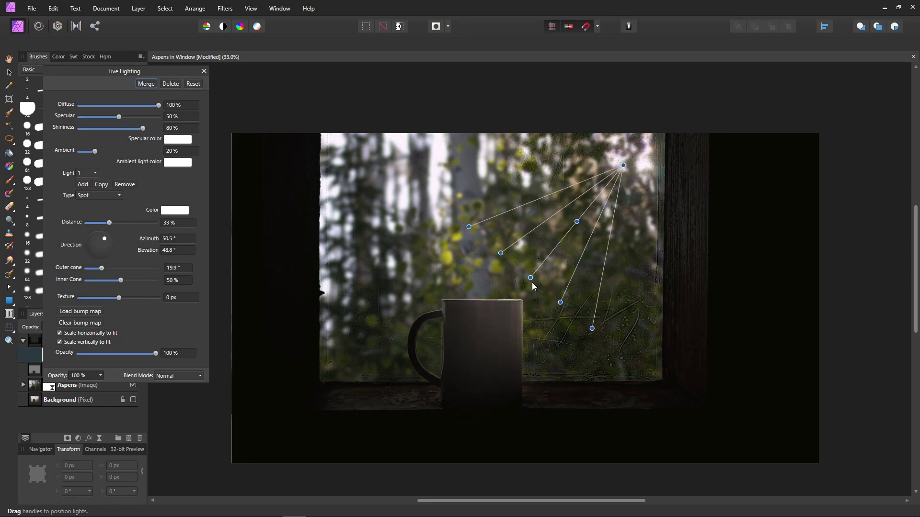
pyautogui.moveTo(532, 281); pyautogui.dragTo(544, 262)
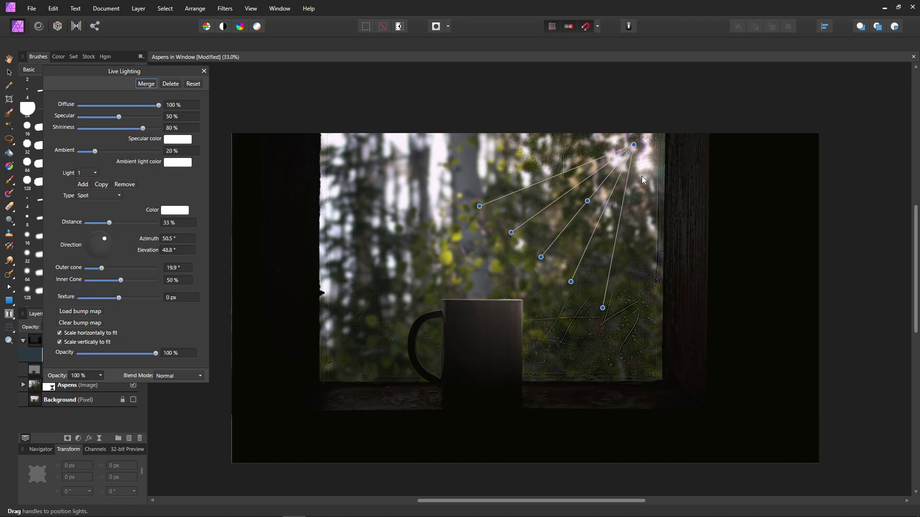
pyautogui.click(204, 71)
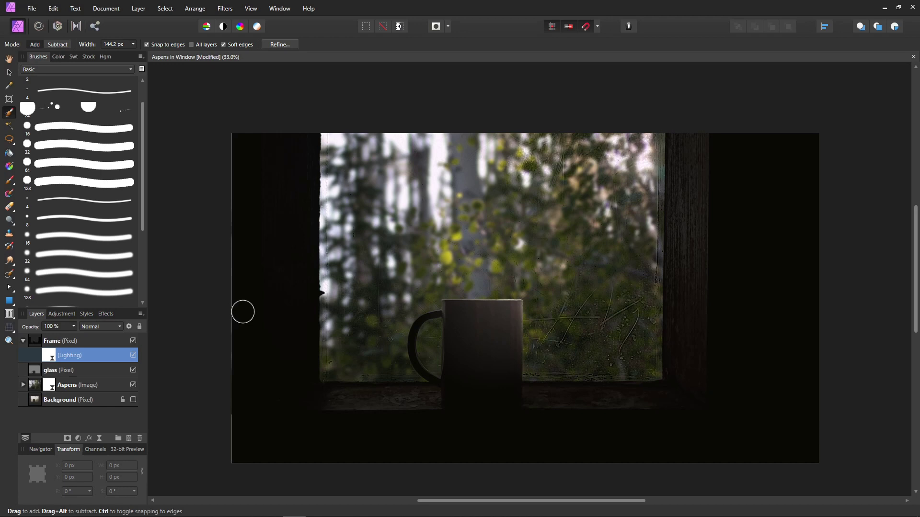
pyautogui.click(23, 342)
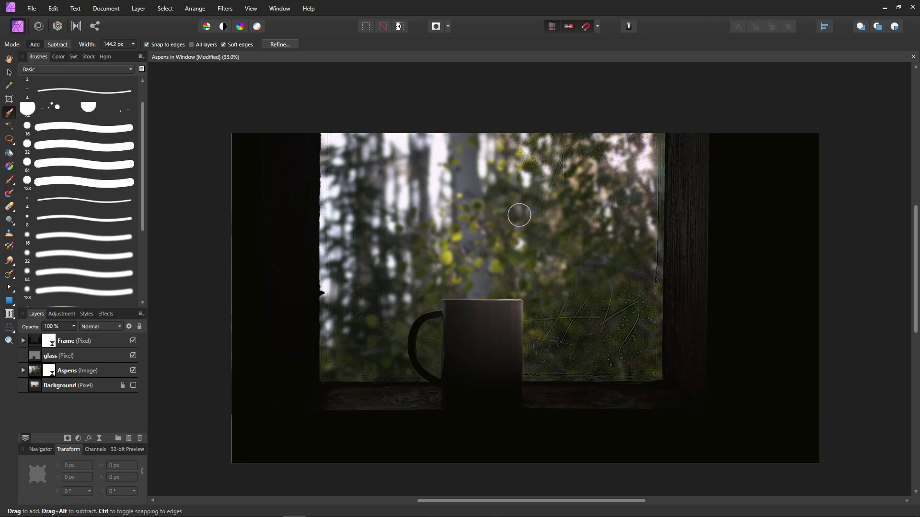
# Add a live Displace filter layer and place it just above Aspens, below glass
pyautogui.click(137, 9)
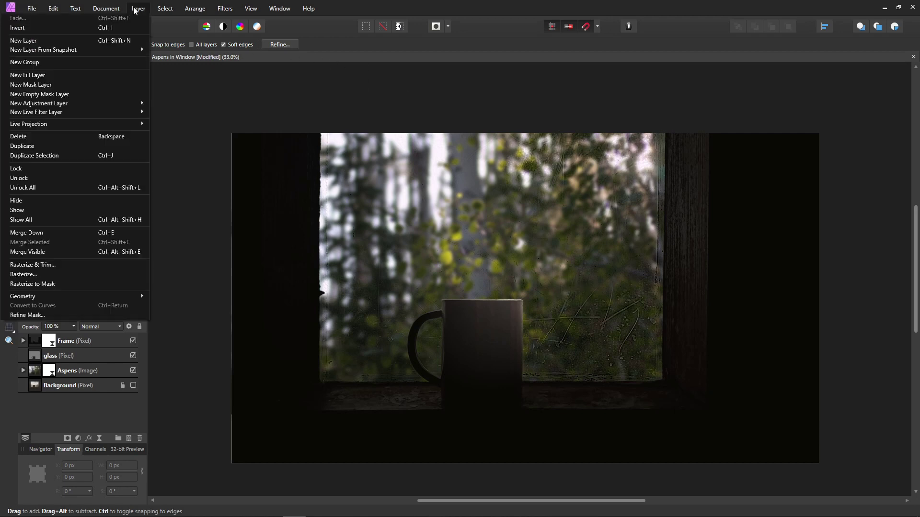
pyautogui.moveTo(140, 111)
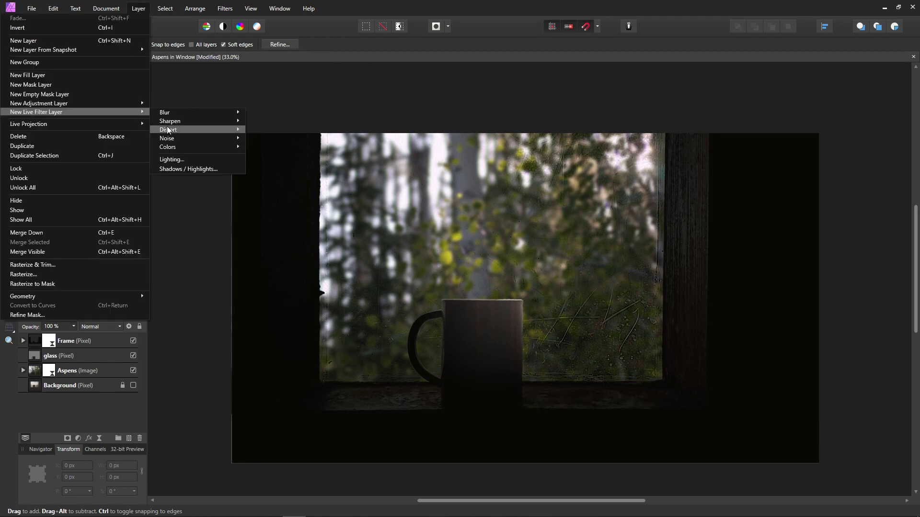
pyautogui.moveTo(168, 130)
pyautogui.click(91, 161)
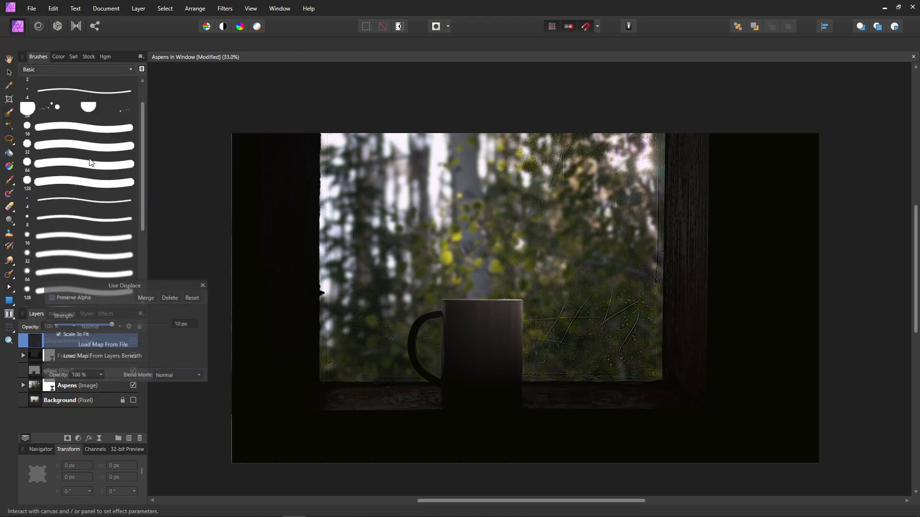
pyautogui.moveTo(82, 283); pyautogui.dragTo(212, 122)
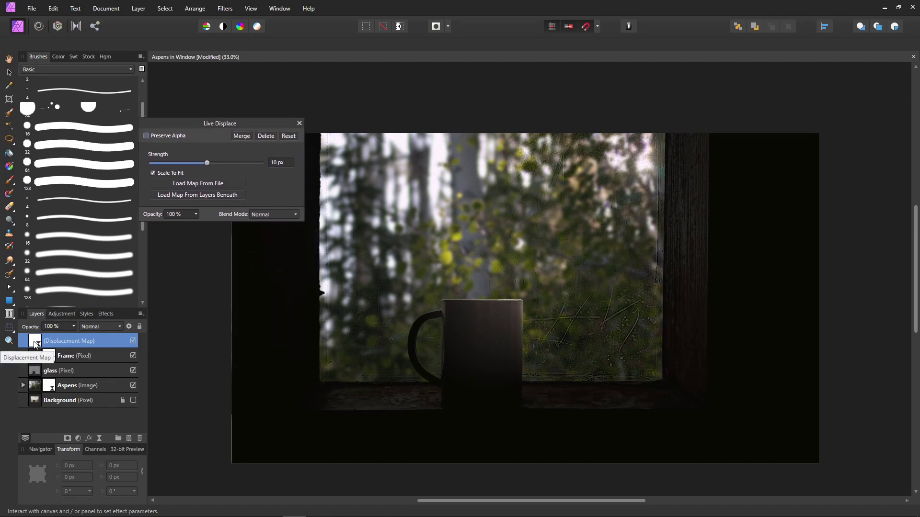
pyautogui.moveTo(35, 343); pyautogui.dragTo(31, 375)
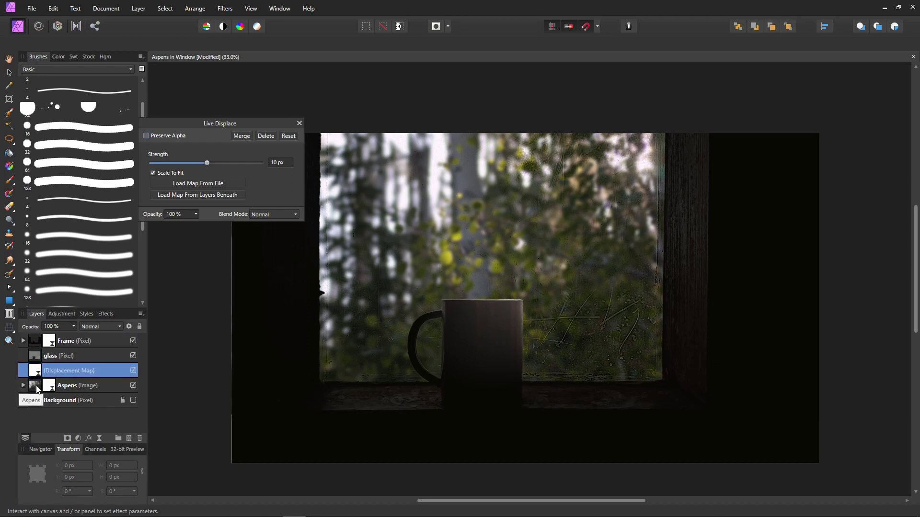
# Load Many Lights as the displacement map and set Strength to about 200 px
pyautogui.click(198, 184)
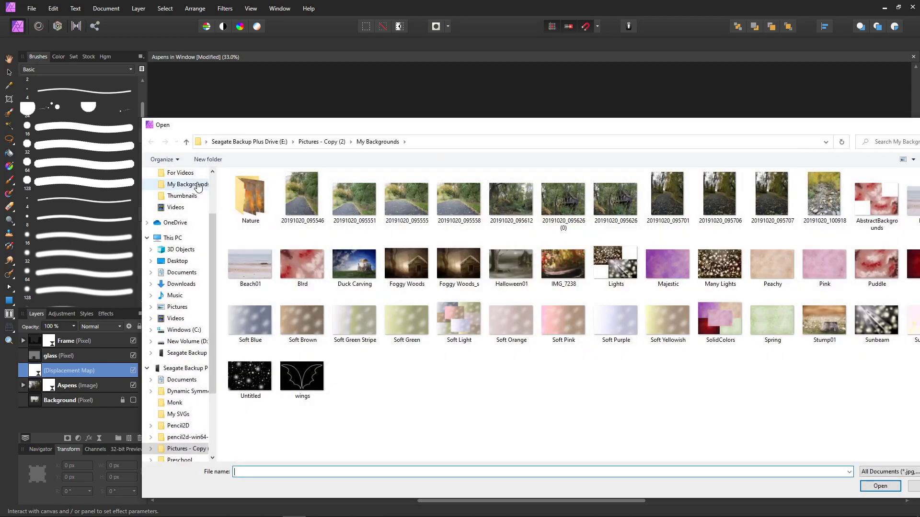
pyautogui.doubleClick(724, 277)
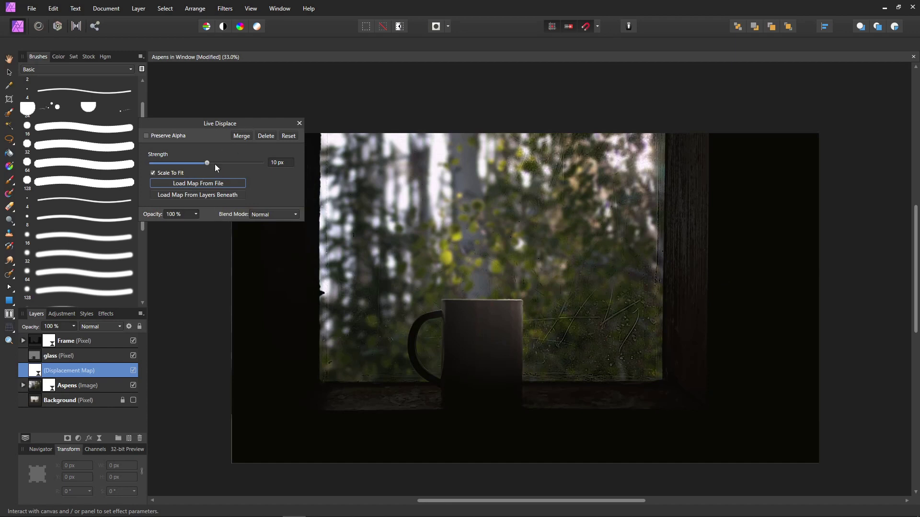
pyautogui.moveTo(207, 164); pyautogui.dragTo(212, 166)
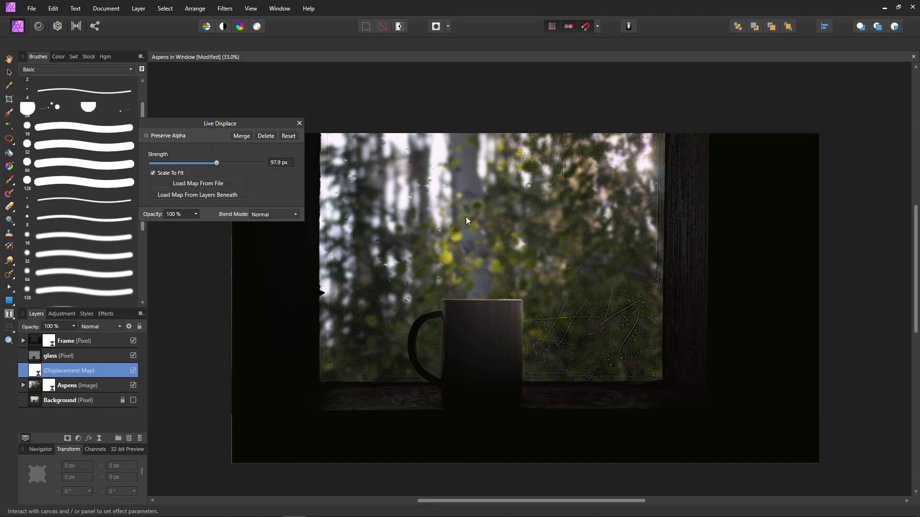
pyautogui.moveTo(217, 164); pyautogui.dragTo(235, 166)
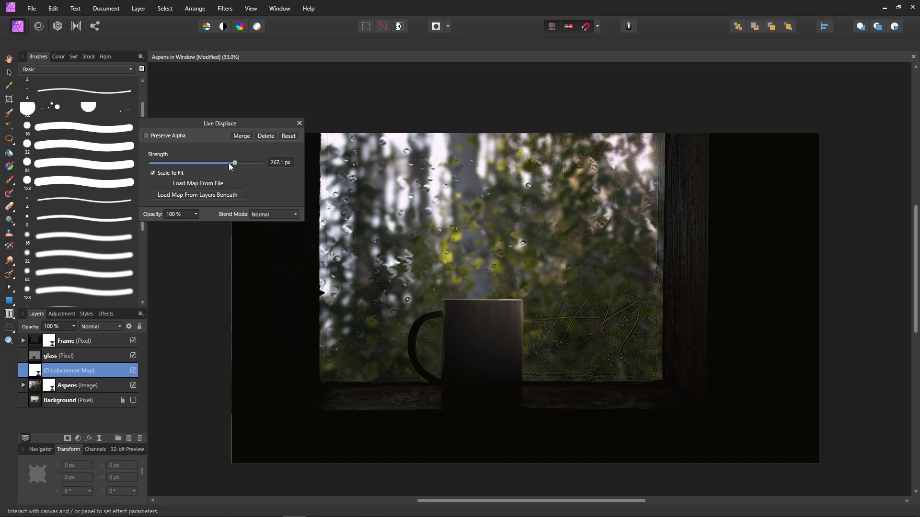
pyautogui.moveTo(234, 163); pyautogui.dragTo(228, 164)
# Close the Live Displace dialog and move the Displacement Map layer between Frame and glass
pyautogui.click(300, 123)
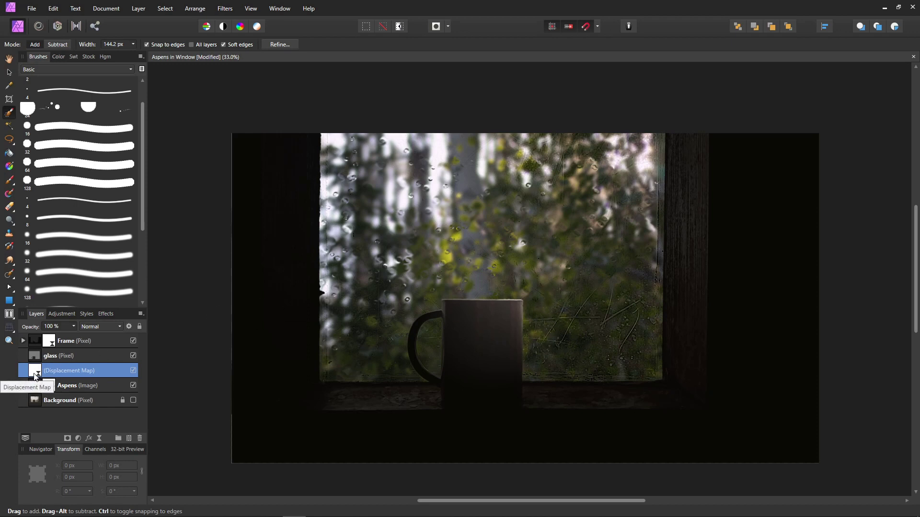
pyautogui.moveTo(35, 376); pyautogui.dragTo(34, 355)
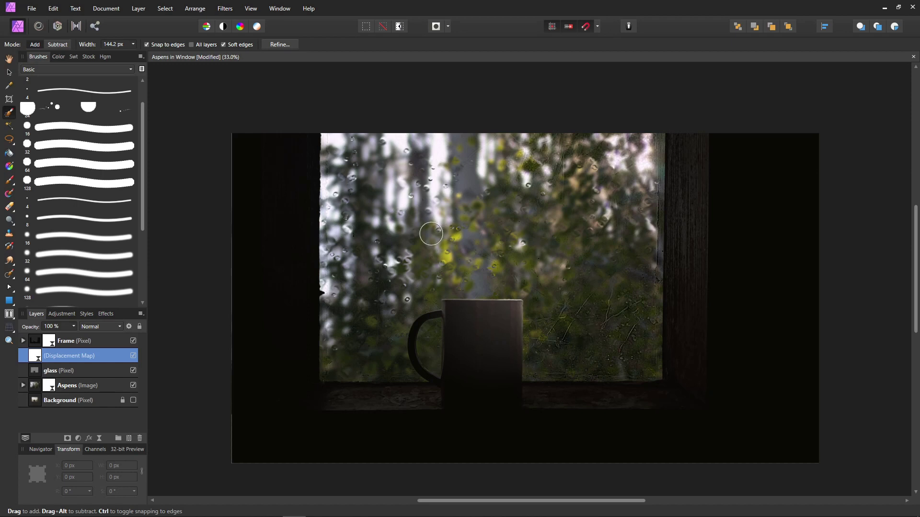
# Set up a black 128 px round Paint Brush with a much smaller width
pyautogui.press('b')
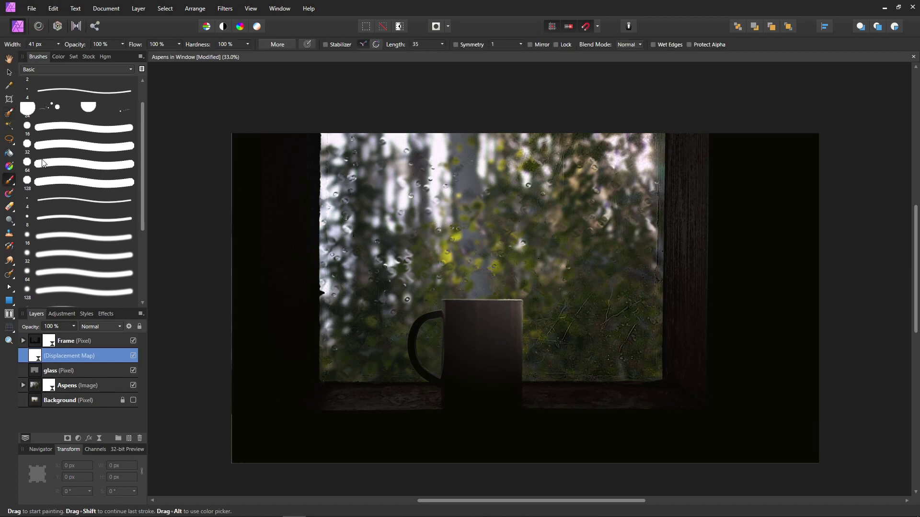
pyautogui.click(60, 56)
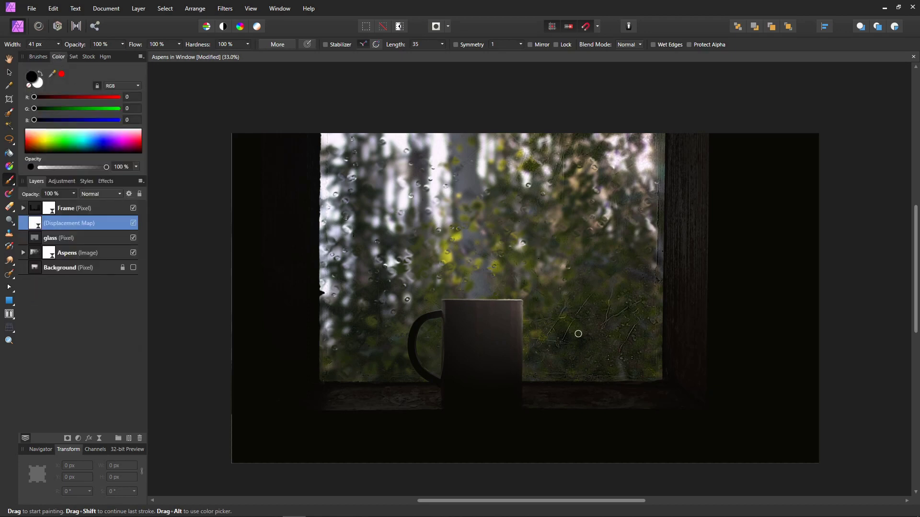
pyautogui.click(37, 56)
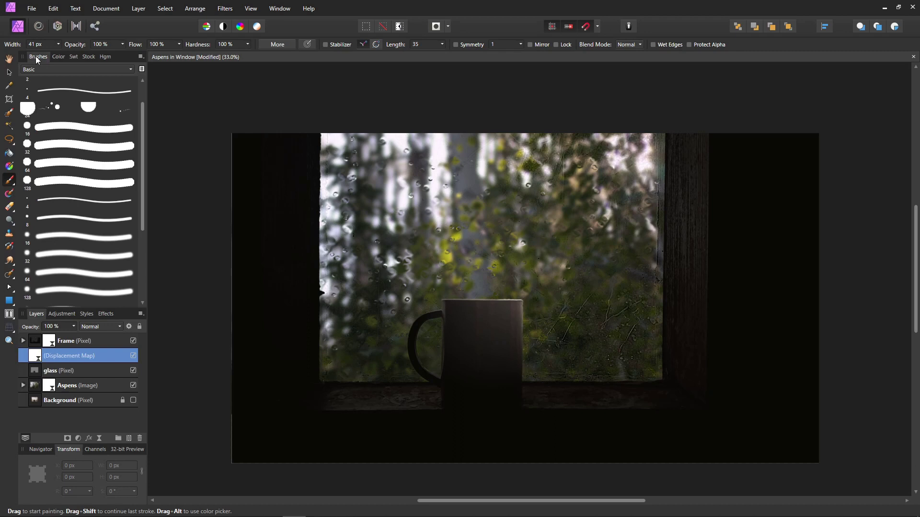
pyautogui.click(72, 183)
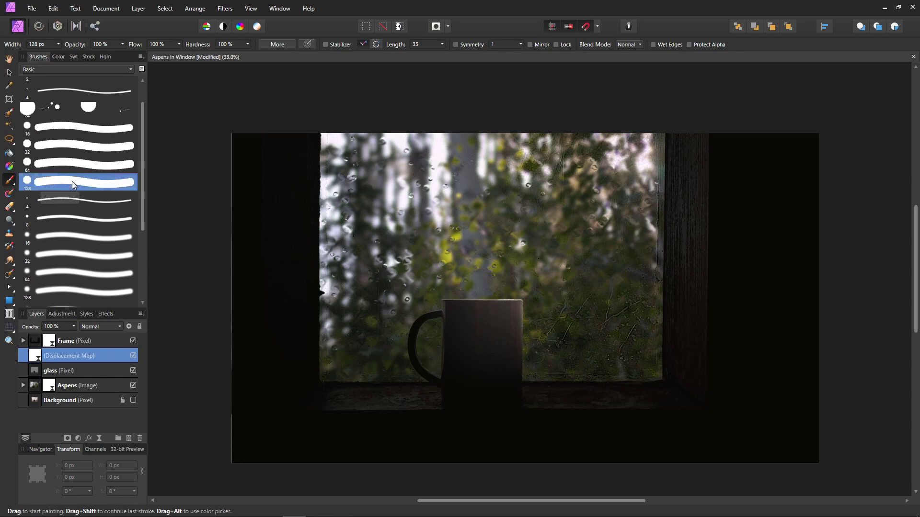
pyautogui.scroll(1, 590, 320)
pyautogui.scroll(1, 590, 321)
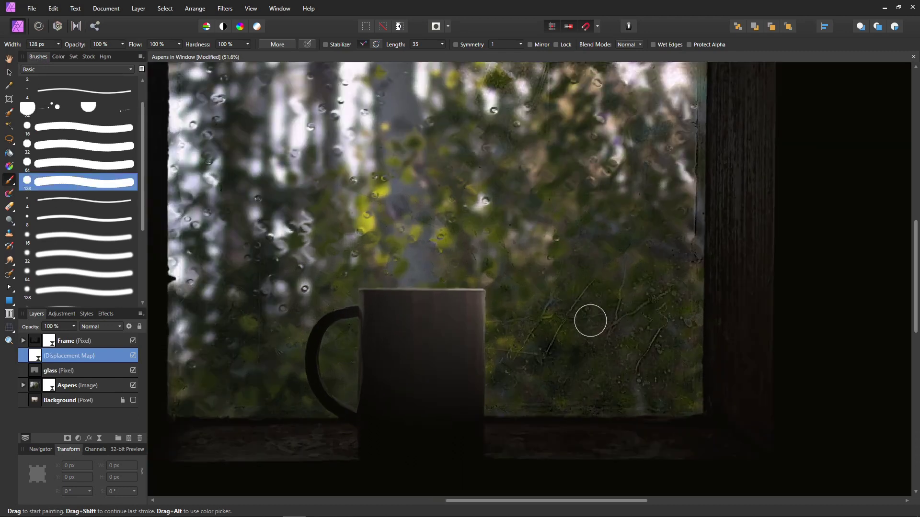
pyautogui.moveTo(567, 318); pyautogui.dragTo(545, 318)
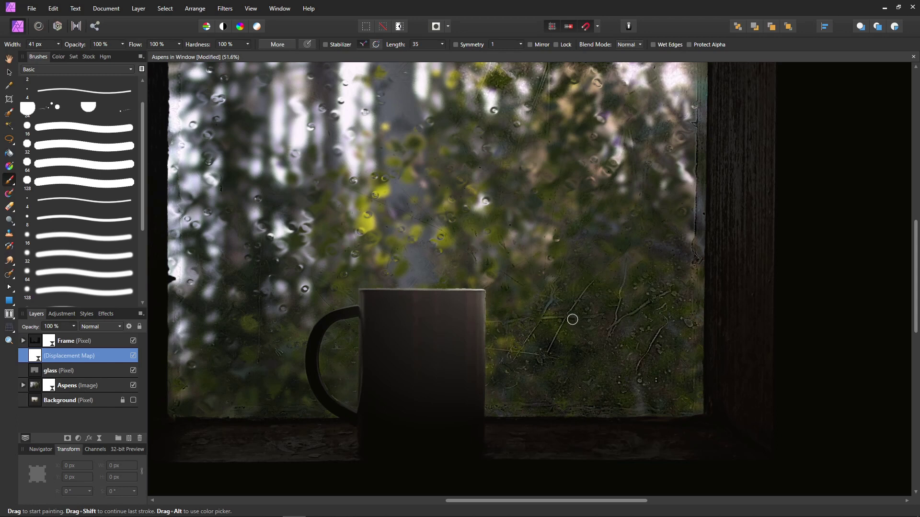
# Paint the filter mask over the scratches right of the mug to remove their distortion
pyautogui.moveTo(593, 318); pyautogui.dragTo(600, 318)
pyautogui.moveTo(515, 324); pyautogui.dragTo(546, 324)
pyautogui.moveTo(629, 276)
pyautogui.mouseDown()
pyautogui.moveTo(609, 335)
pyautogui.moveTo(666, 293)
pyautogui.moveTo(695, 313)
pyautogui.moveTo(667, 338)
pyautogui.moveTo(665, 310)
pyautogui.moveTo(639, 368)
pyautogui.moveTo(665, 311)
pyautogui.mouseUp()
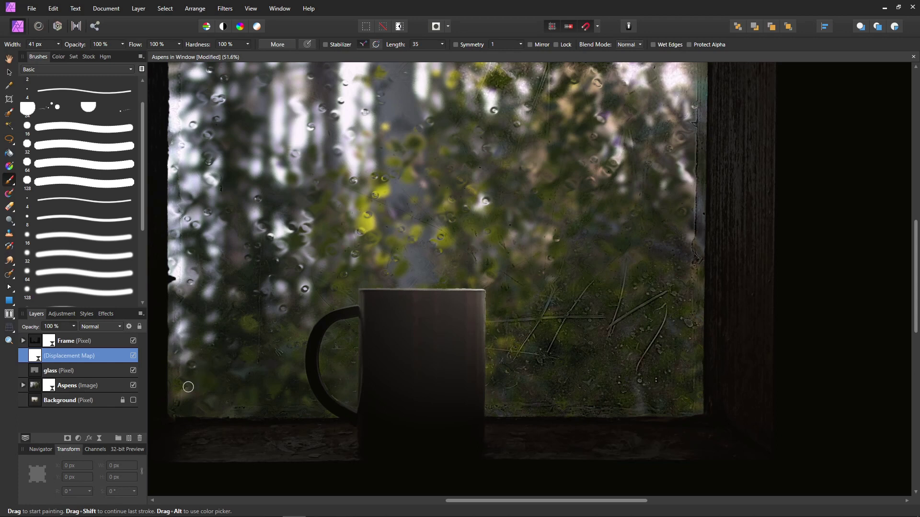
# Pan and zoom out to 33% to show the whole window, then select the Aspens layer
pyautogui.press('space')
pyautogui.moveTo(193, 400); pyautogui.dragTo(363, 406)
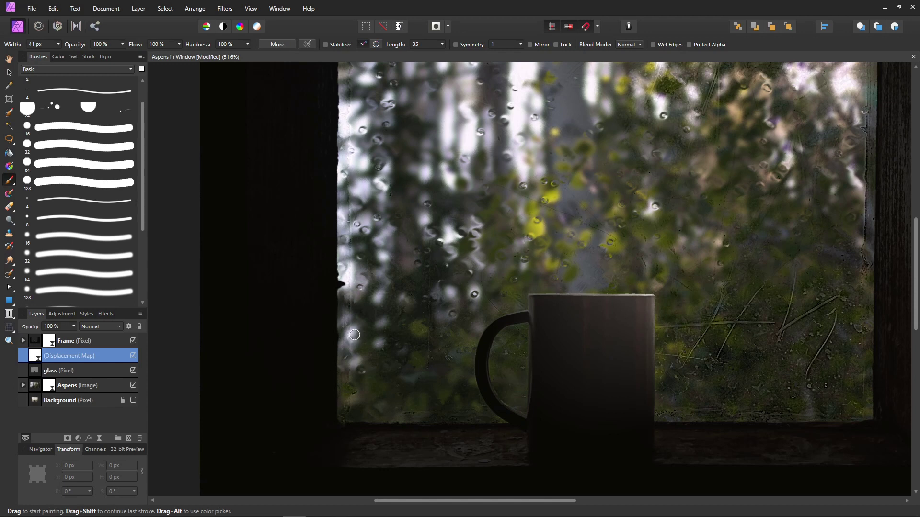
pyautogui.scroll(-1, 573, 282)
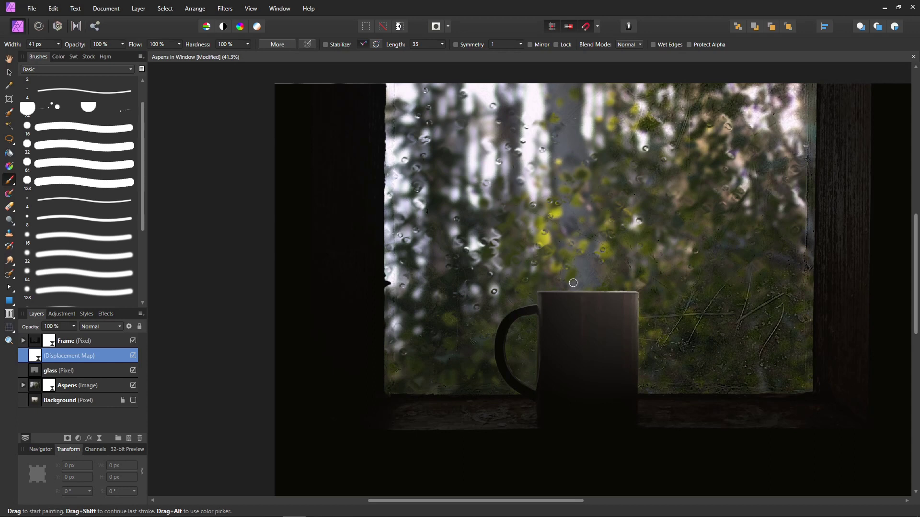
pyautogui.scroll(-1, 573, 283)
pyautogui.moveTo(591, 267); pyautogui.dragTo(484, 269)
pyautogui.hotkey('alt', '[')
pyautogui.hotkey('alt', '[')
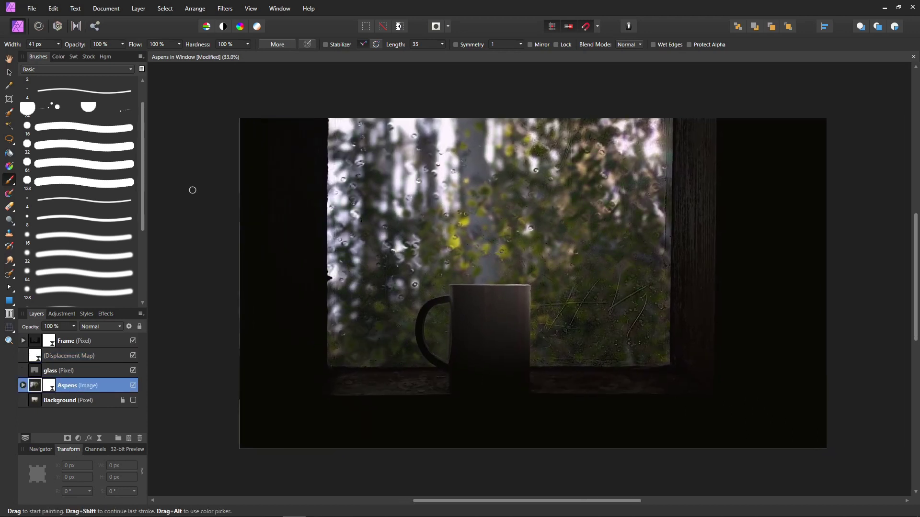